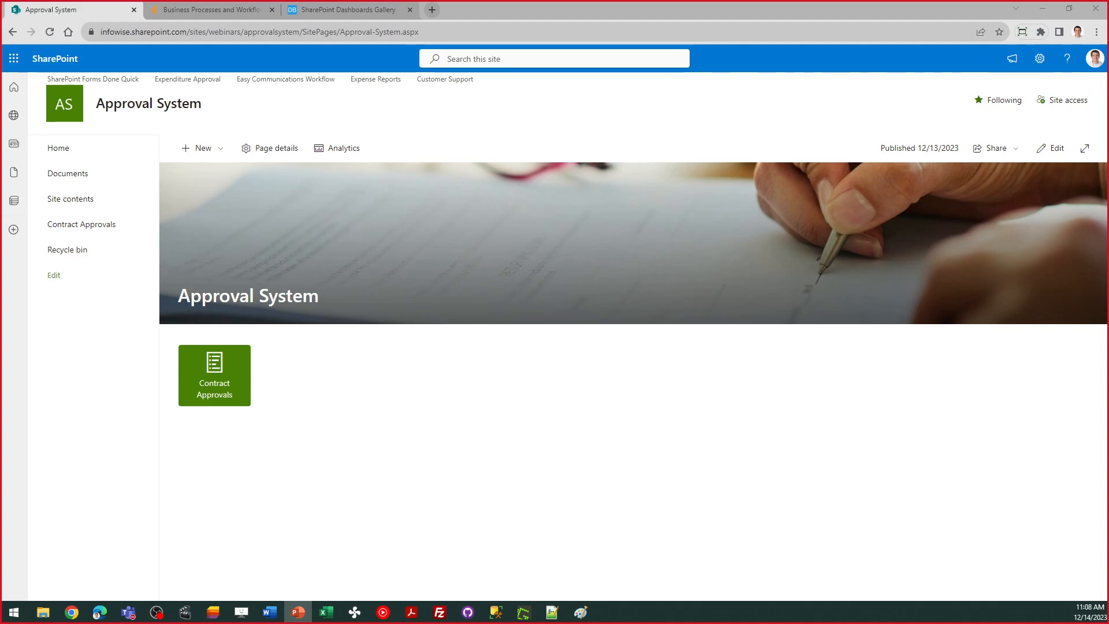
Step: Bring Chrome forward with the Approval System site home page and its Contract Approvals tile
{"action": "left_click", "coordinate": [358, 432]}
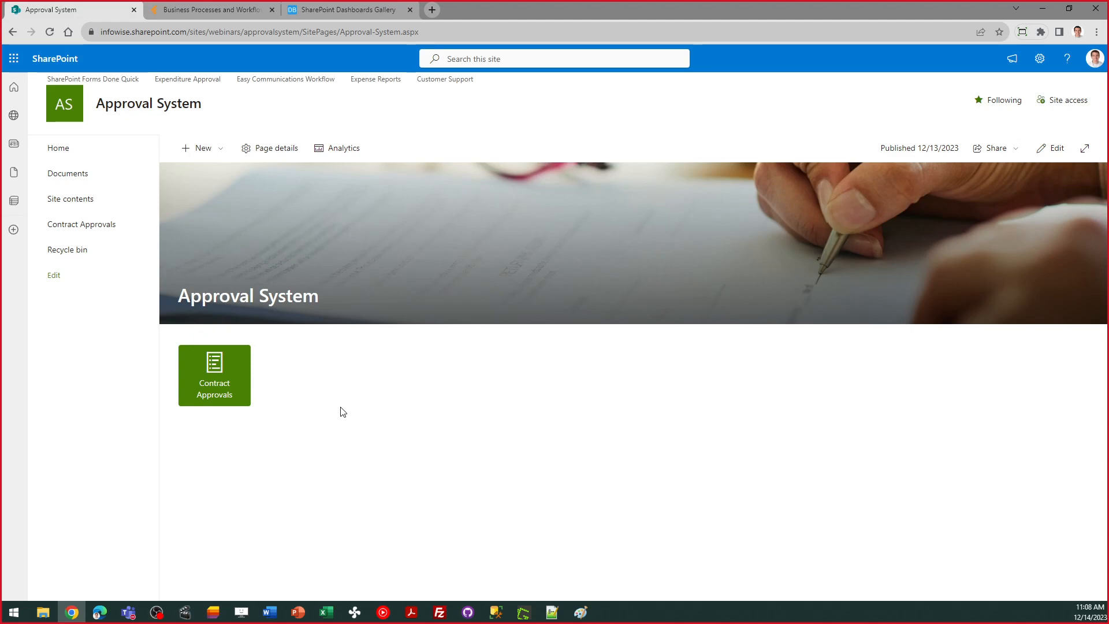
Step: Open the Contract Approvals list and start a new contract approval entry
{"action": "left_click", "coordinate": [194, 386]}
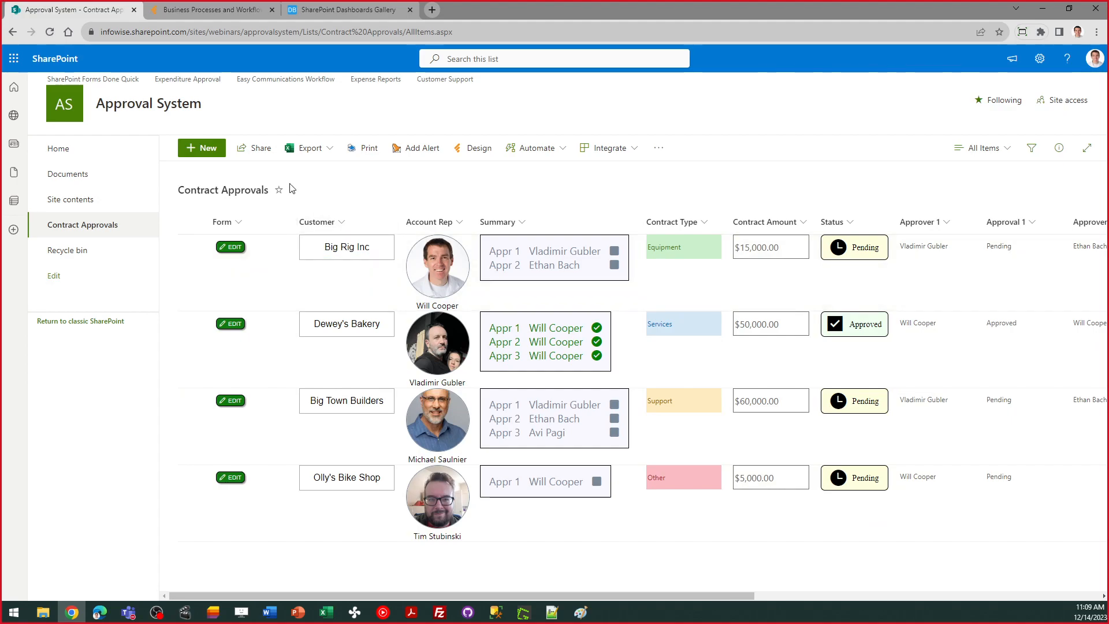
{"action": "left_click", "coordinate": [208, 149]}
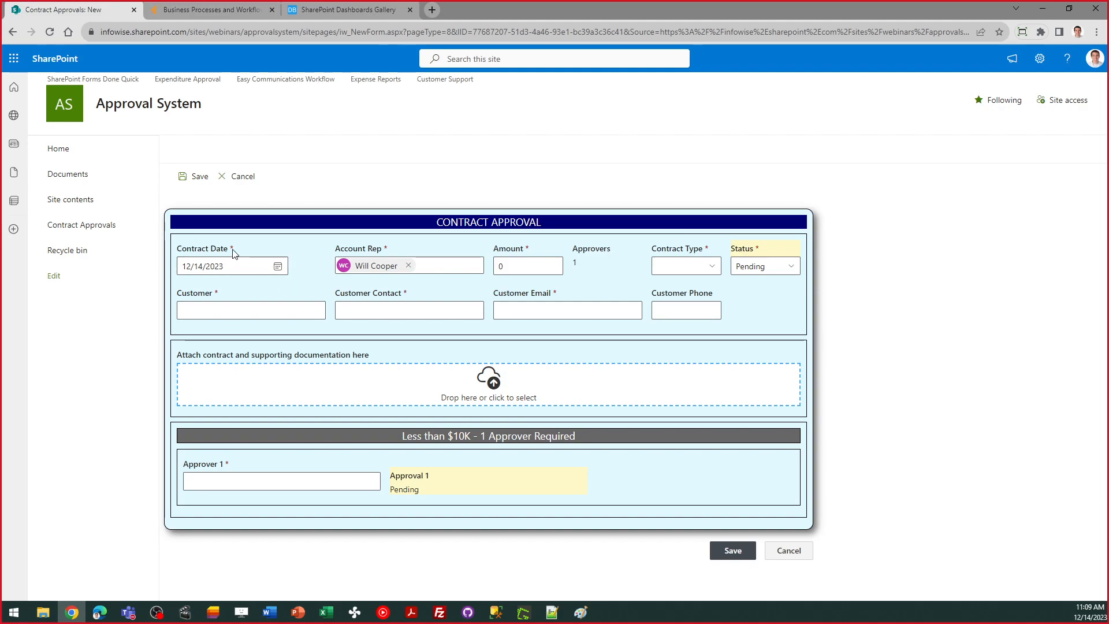
Step: Keep the 12/14/2023 date and enter 100,000 as the Amount so the $30K+ three-approver section appears
{"action": "left_click", "coordinate": [278, 267]}
{"action": "left_click", "coordinate": [278, 267]}
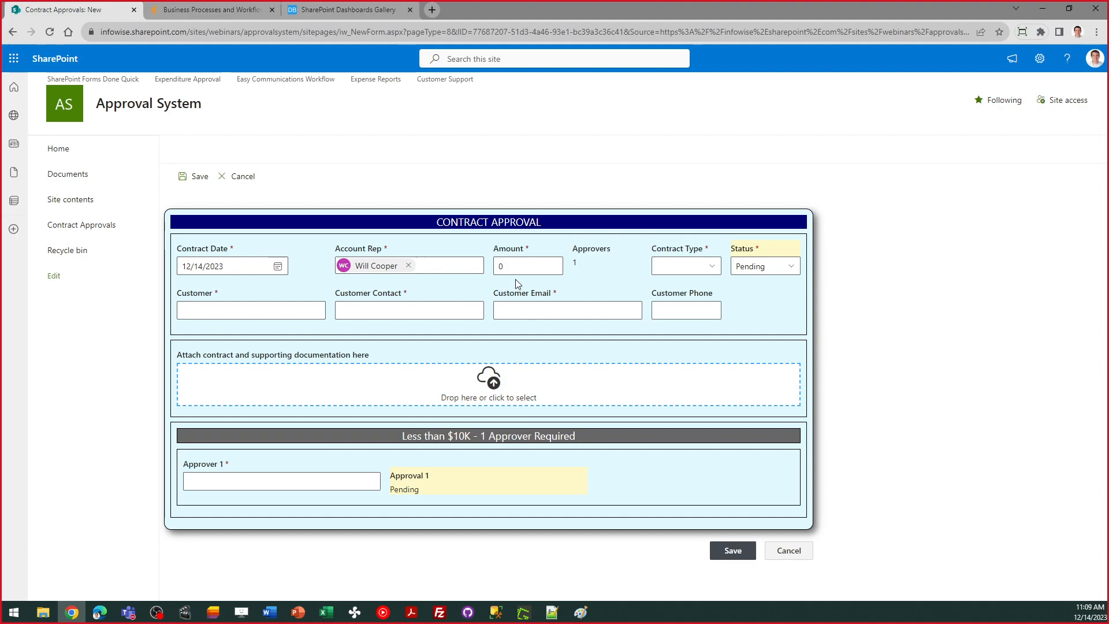
{"action": "left_click", "coordinate": [508, 267]}
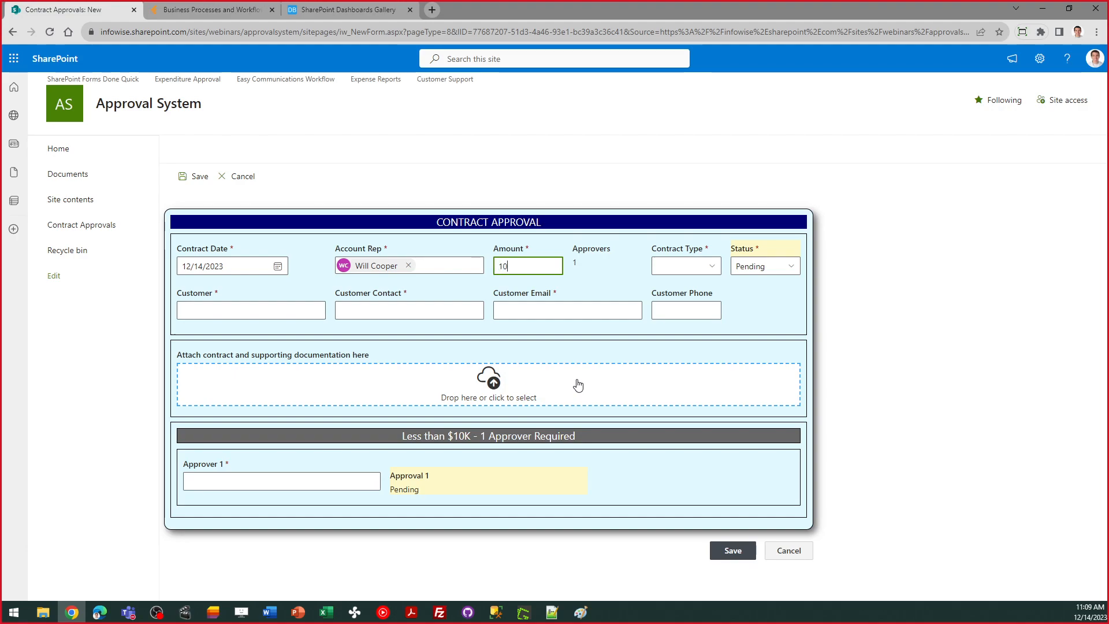
{"action": "type", "text": "100,000"}
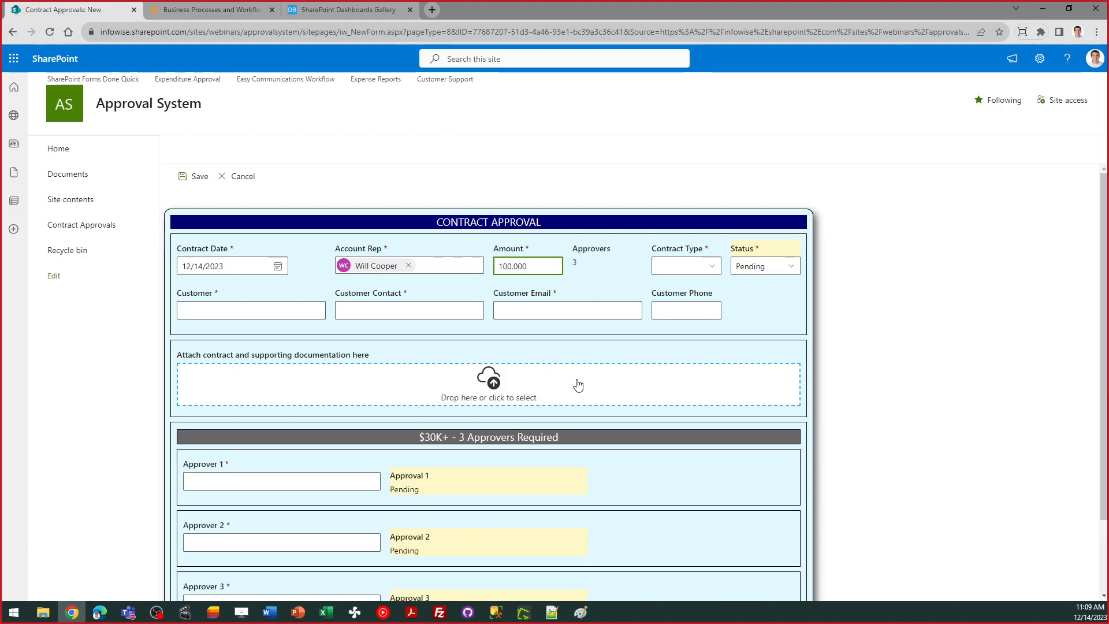
{"action": "left_click_drag", "start_coordinate": [1104, 270], "coordinate": [1107, 325]}
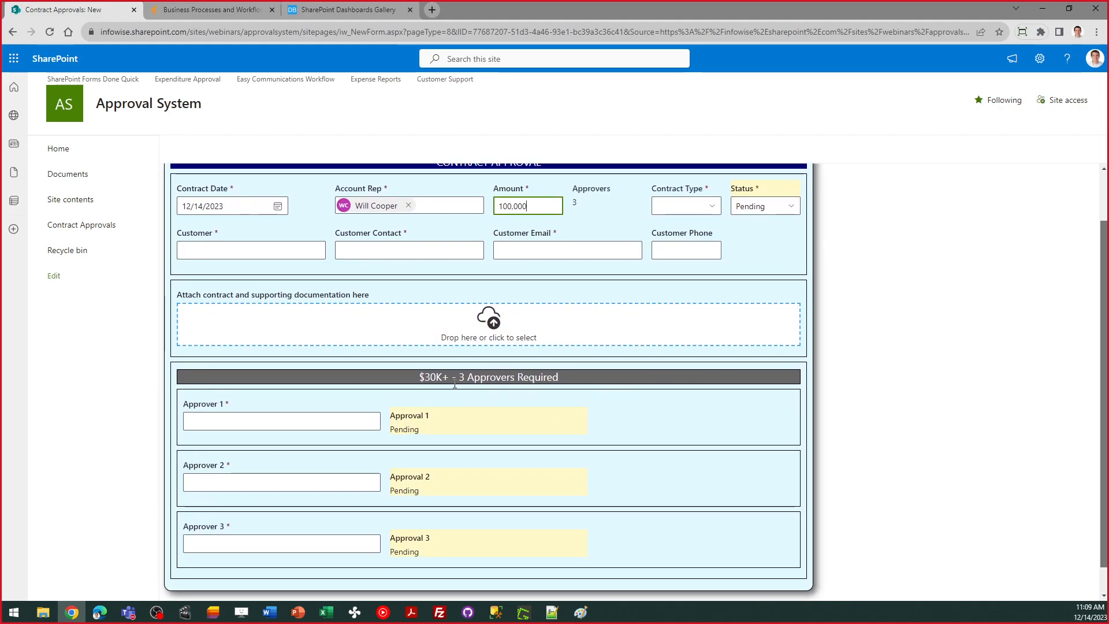
{"action": "left_click_drag", "start_coordinate": [417, 377], "coordinate": [449, 377]}
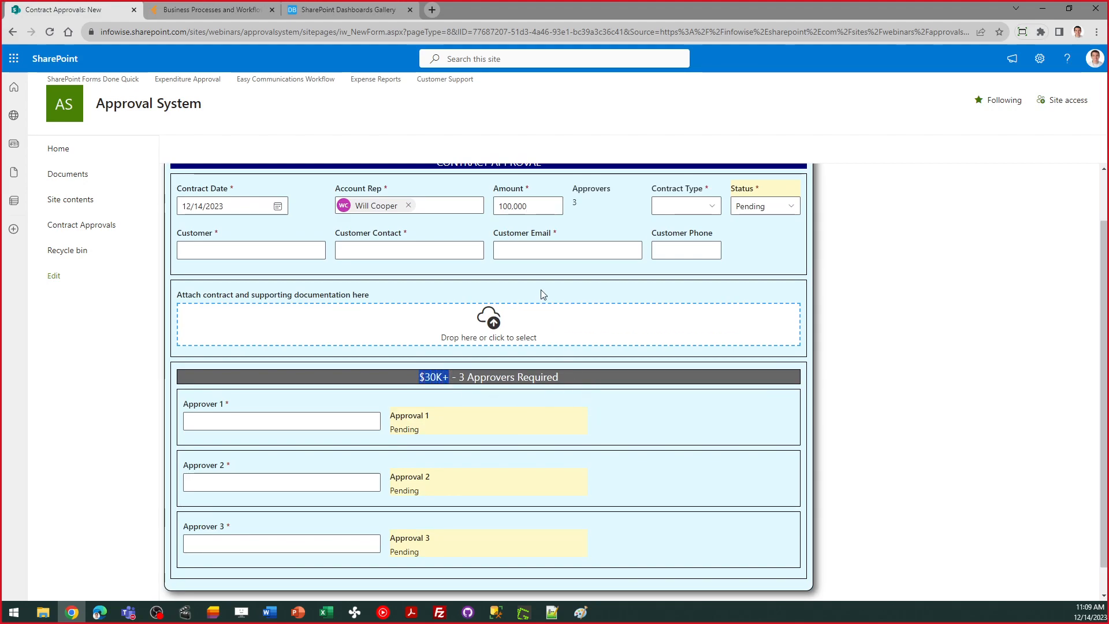
{"action": "left_click", "coordinate": [542, 206]}
{"action": "key", "text": "BackSpace"}
{"action": "key", "text": "BackSpace"}
{"action": "key", "text": "BackSpace"}
{"action": "key", "text": "BackSpace"}
{"action": "key", "text": "BackSpace"}
{"action": "key", "text": "BackSpace"}
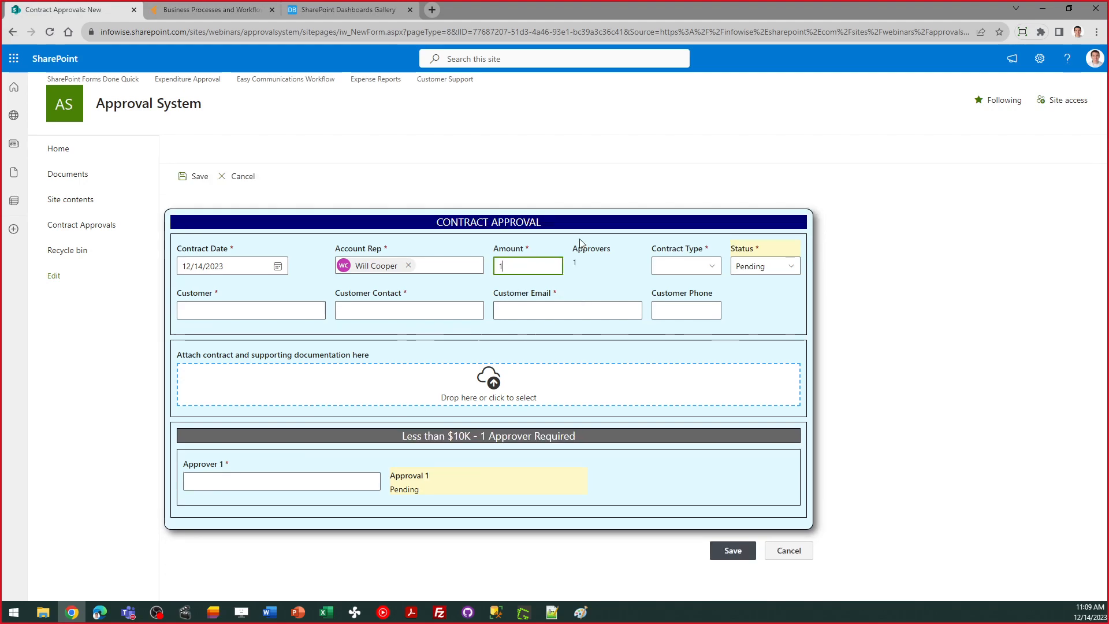
{"action": "type", "text": "100"}
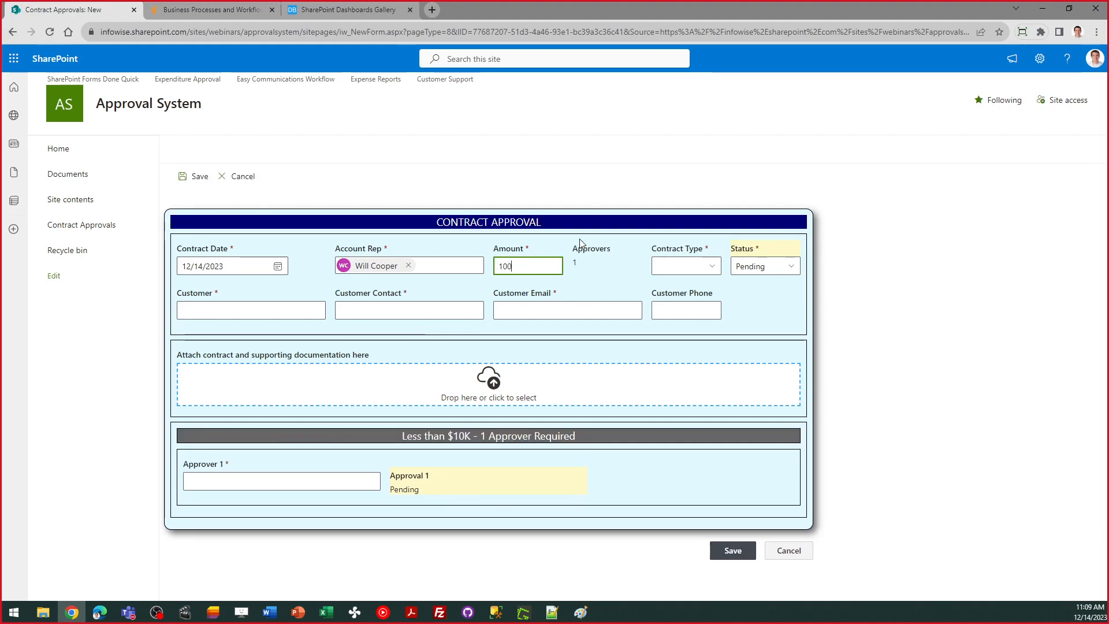
{"action": "type", "text": ",000"}
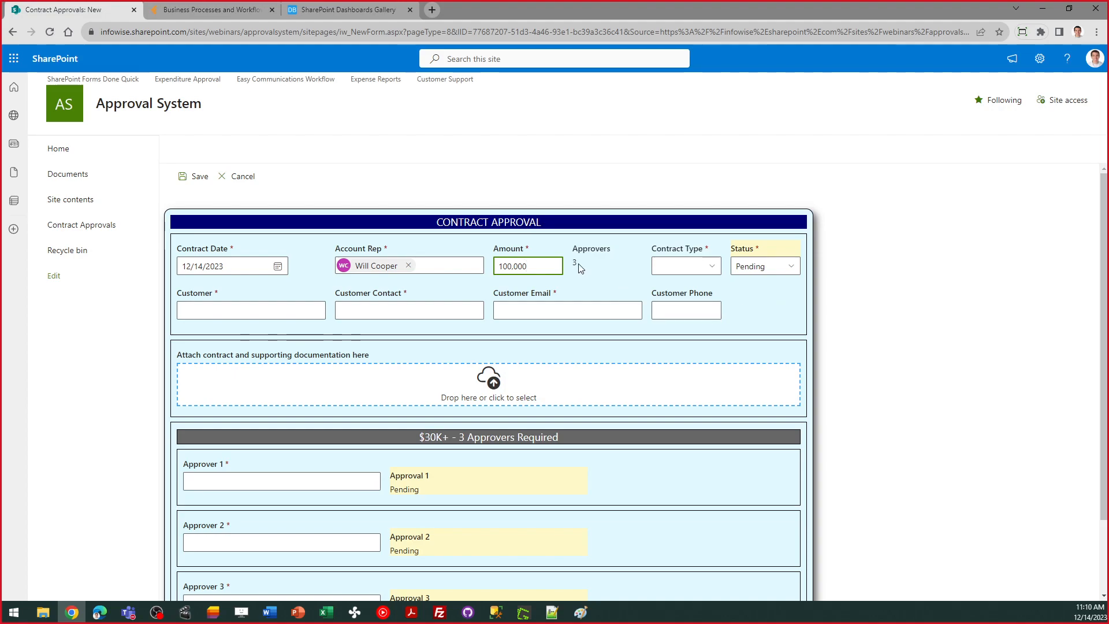
{"action": "left_click", "coordinate": [711, 268]}
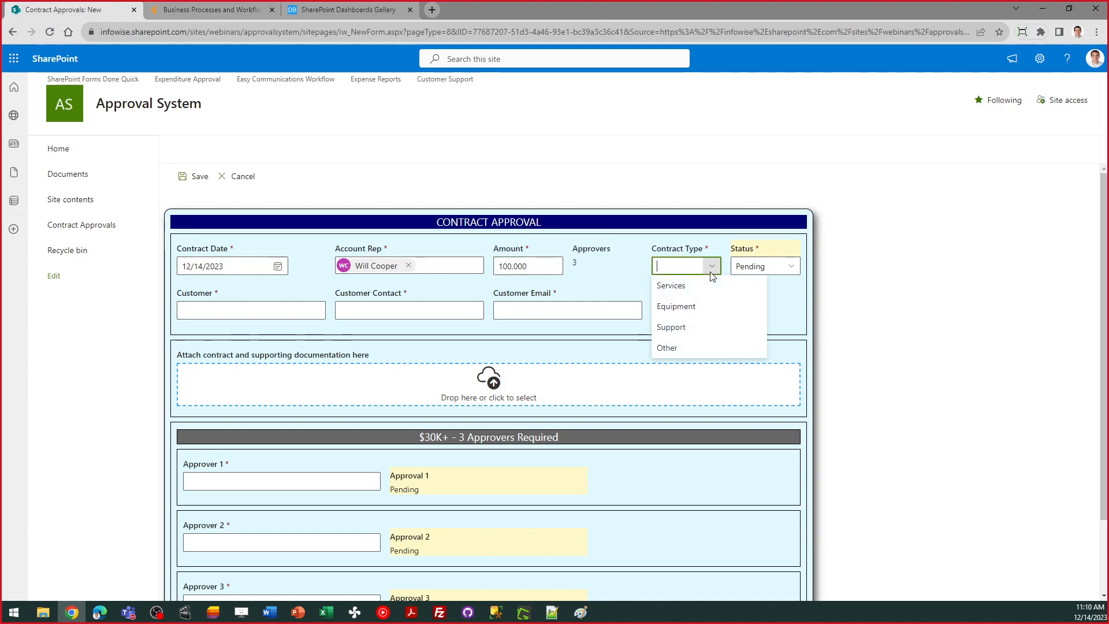
Step: Set Contract Type to Equipment and Customer to Big Steel Corp
{"action": "left_click", "coordinate": [709, 308]}
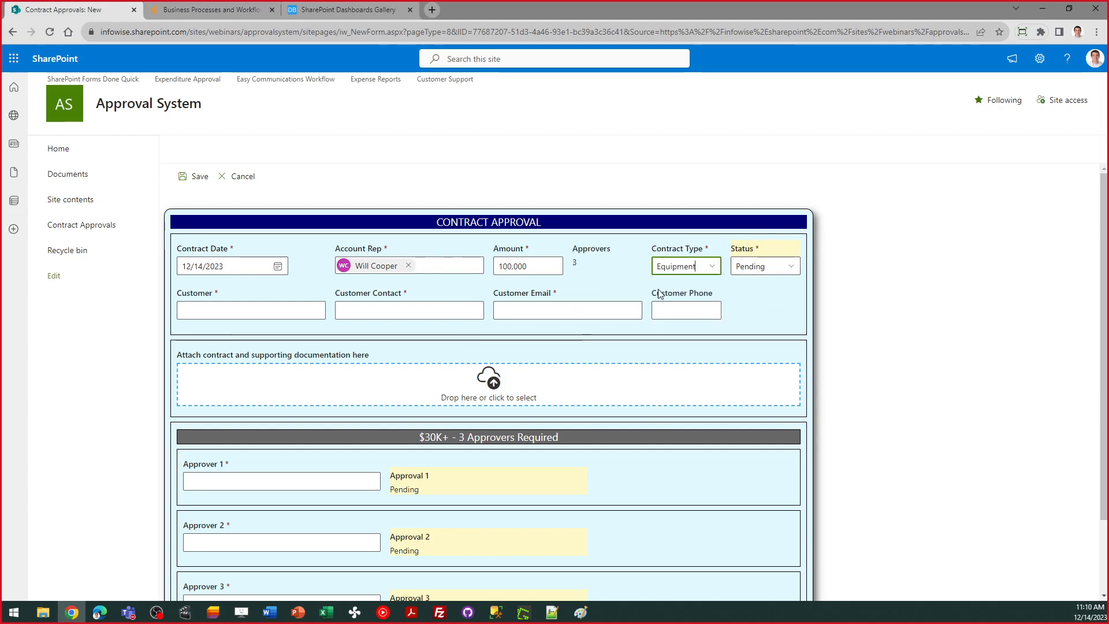
{"action": "left_click", "coordinate": [263, 313]}
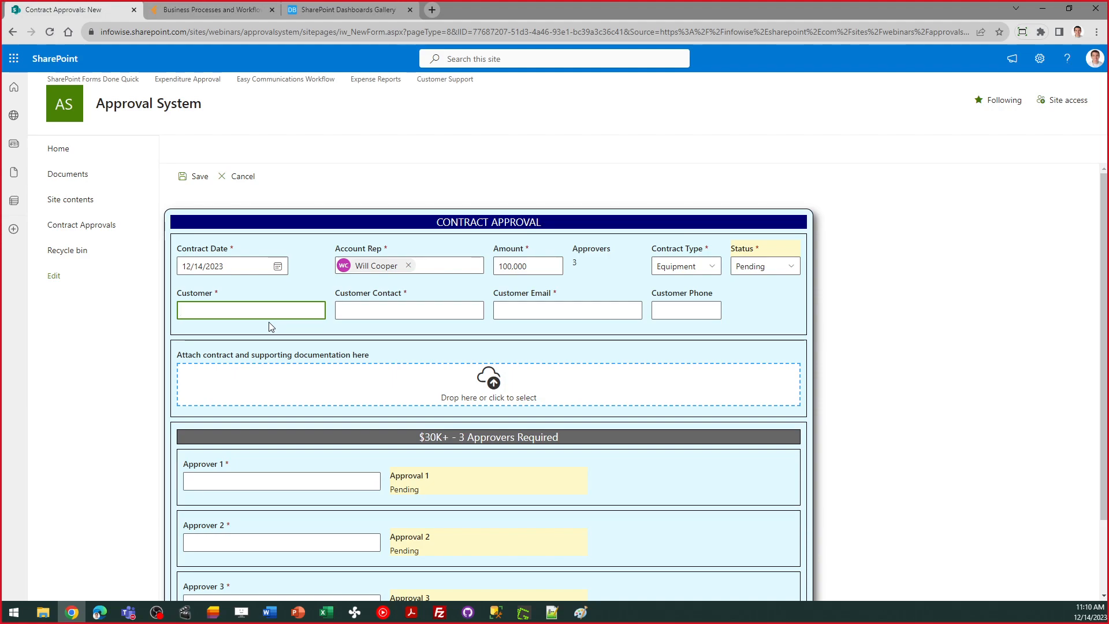
{"action": "type", "text": "Big Steel Corp"}
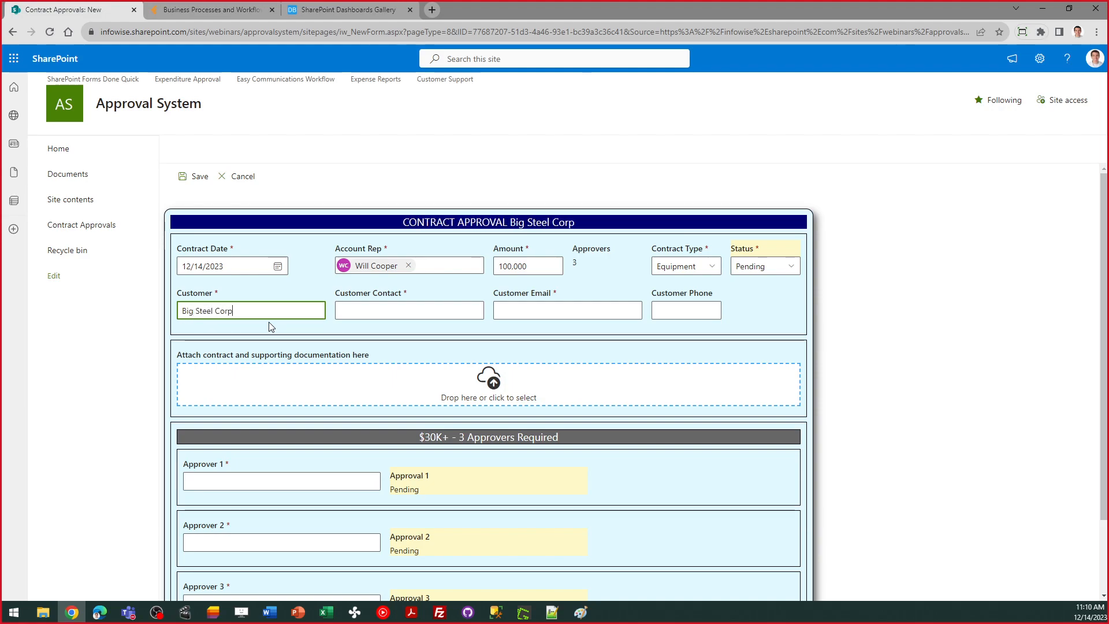
Step: Fill in the customer contact's name, e-mail and phone, and attach Example-contract.docx
{"action": "key", "text": "Tab"}
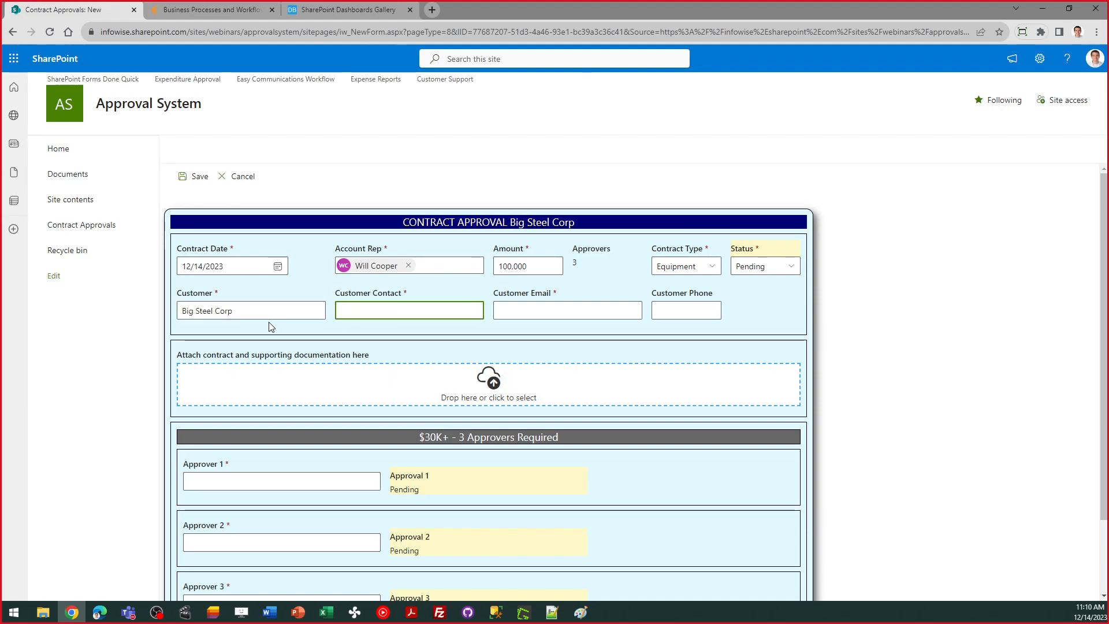
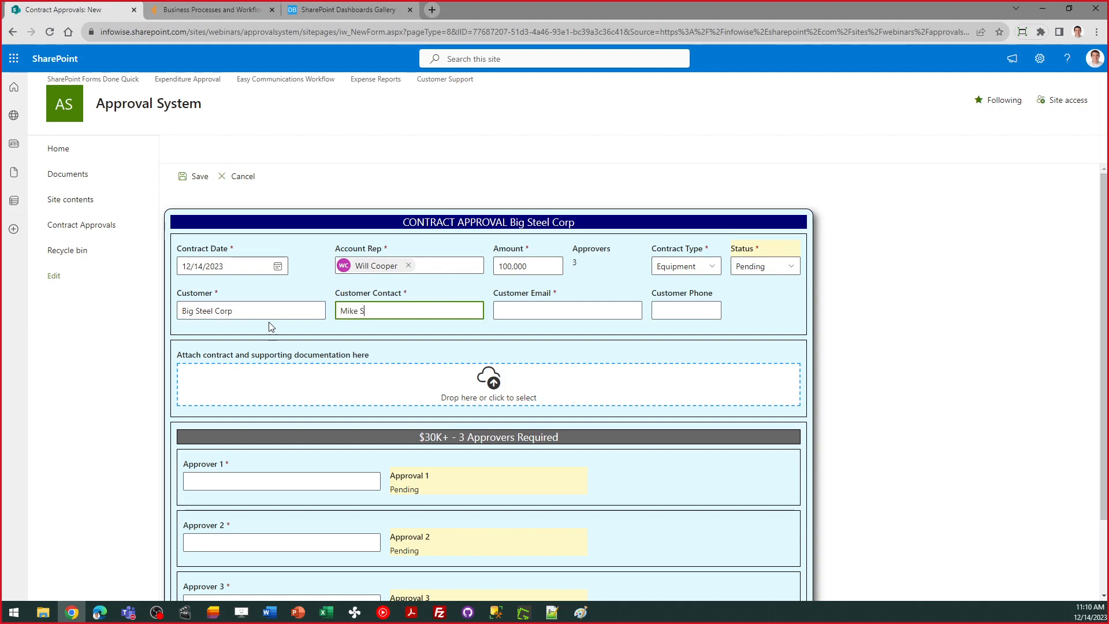
{"action": "key", "text": "Tab"}
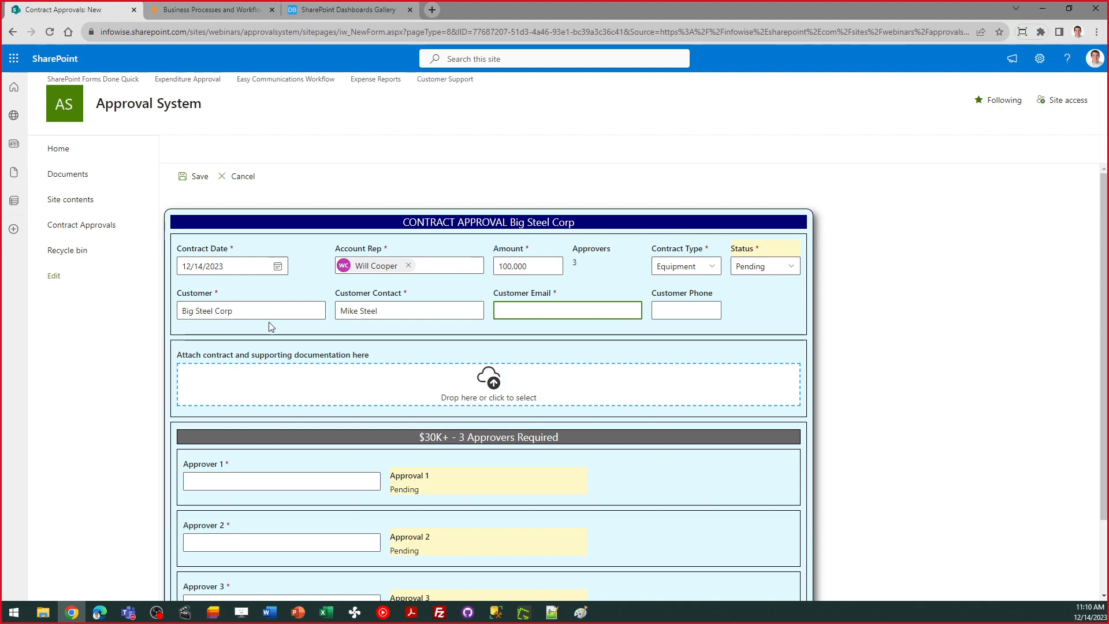
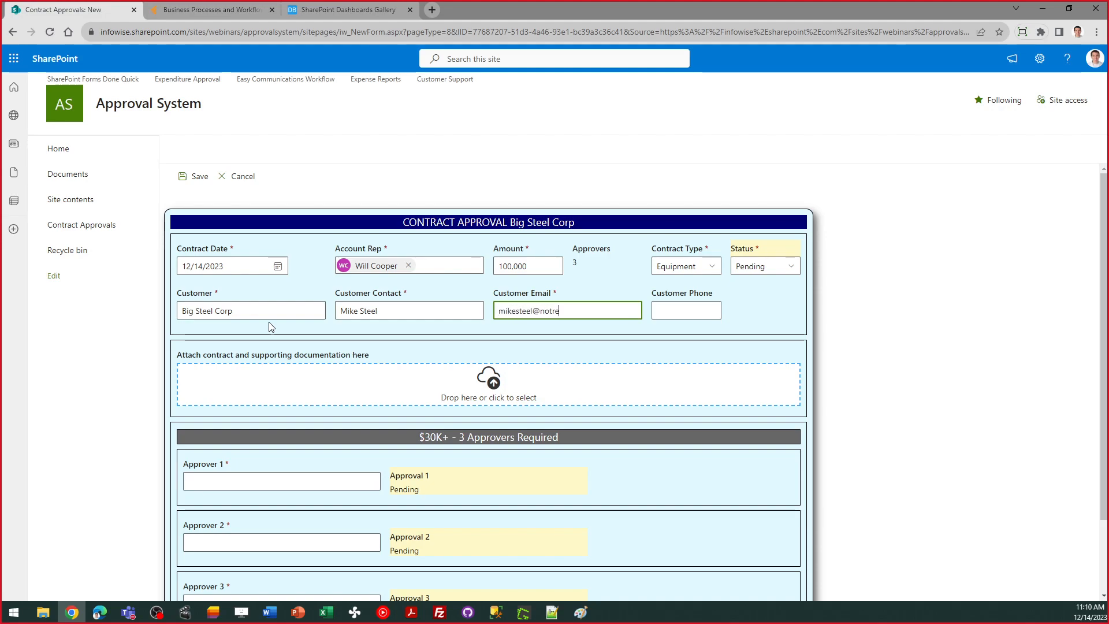
{"action": "key", "text": "Tab"}
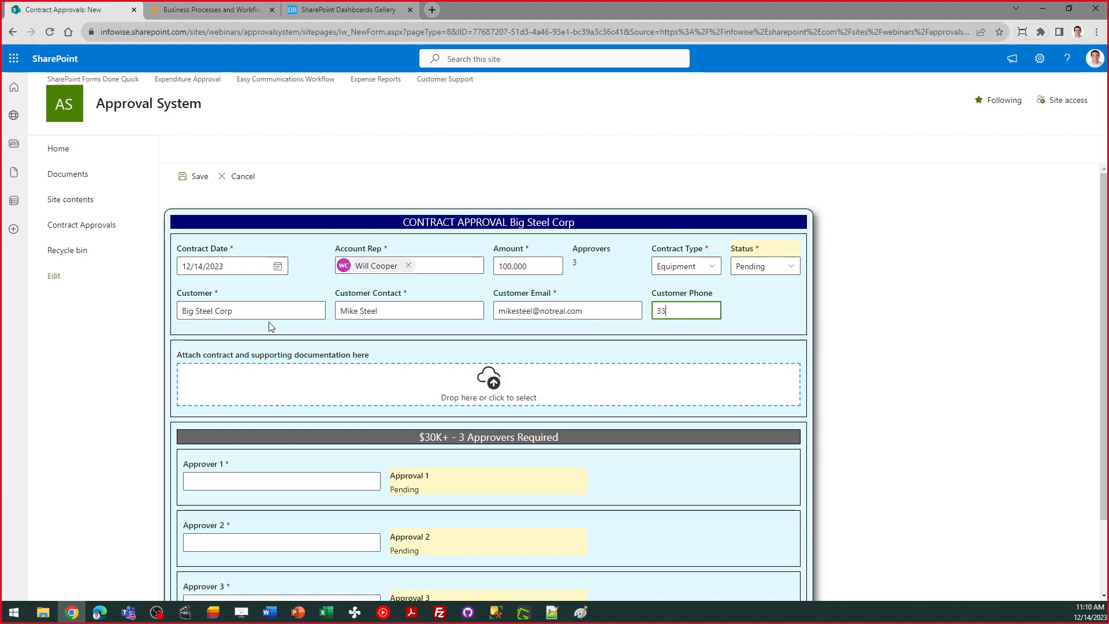
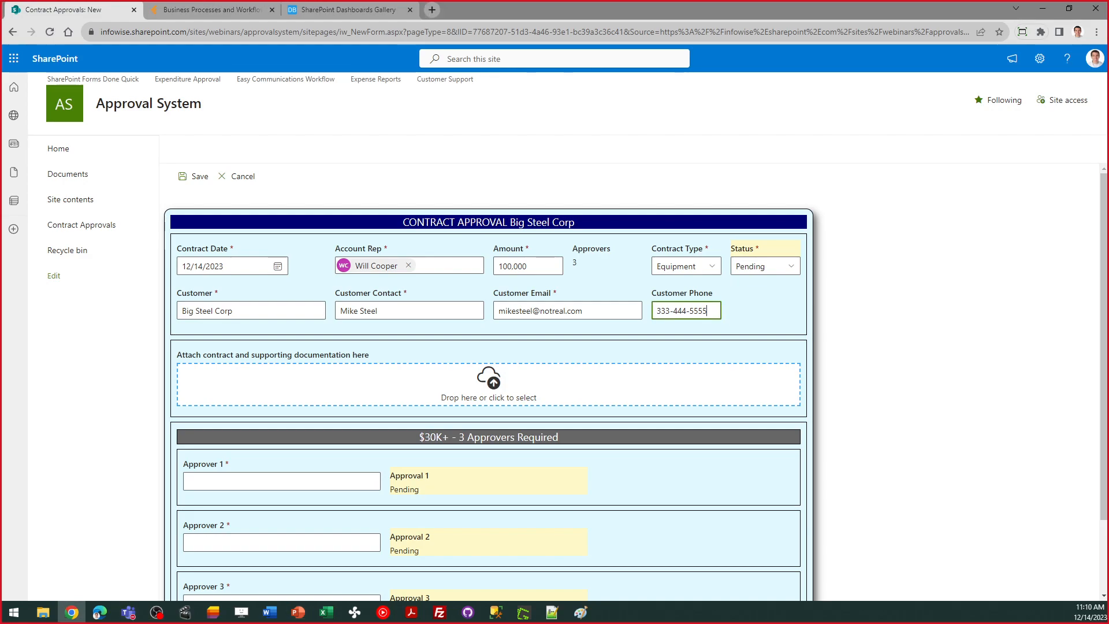
{"action": "left_click_drag", "start_coordinate": [2, 427], "coordinate": [414, 393]}
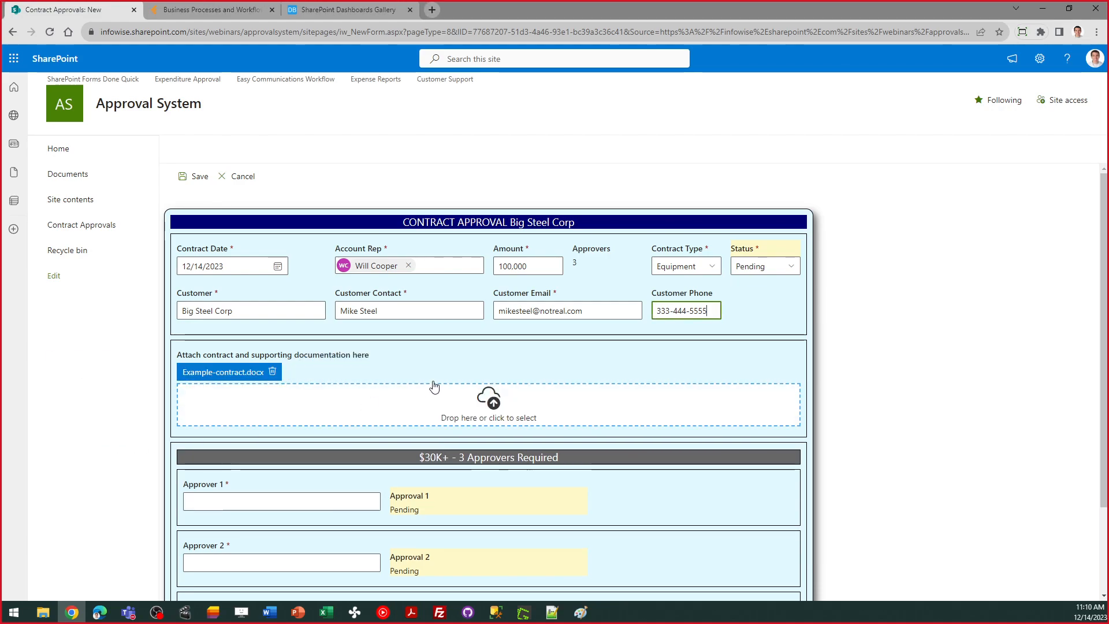
Step: Assign the chosen user as Approver 1
{"action": "left_click_drag", "start_coordinate": [1105, 234], "coordinate": [1105, 285]}
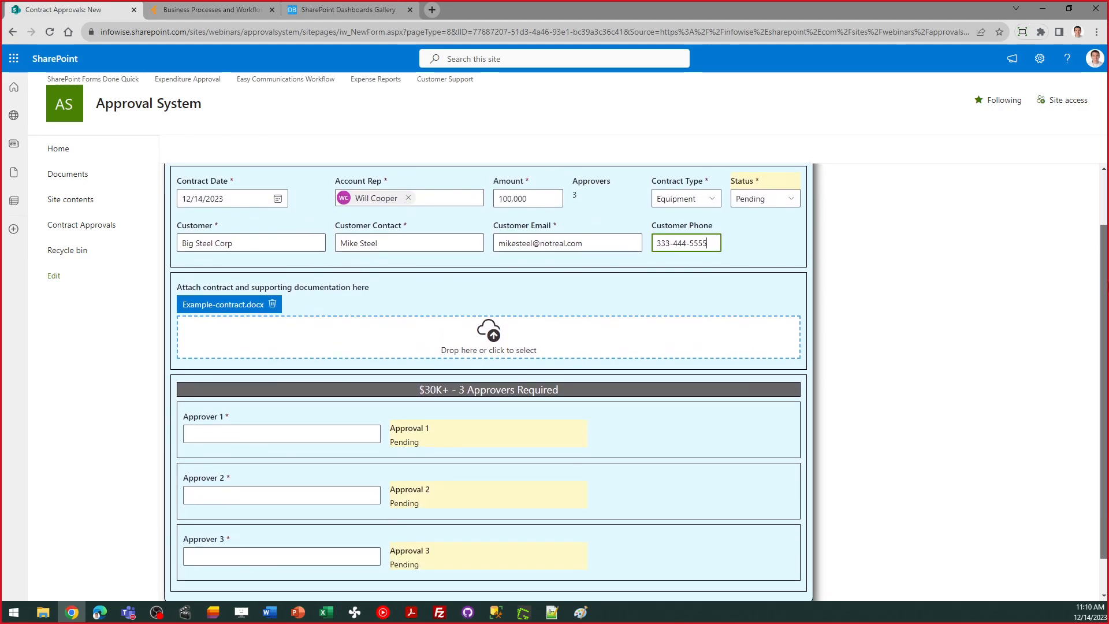
{"action": "left_click_drag", "start_coordinate": [1105, 285], "coordinate": [1105, 302]}
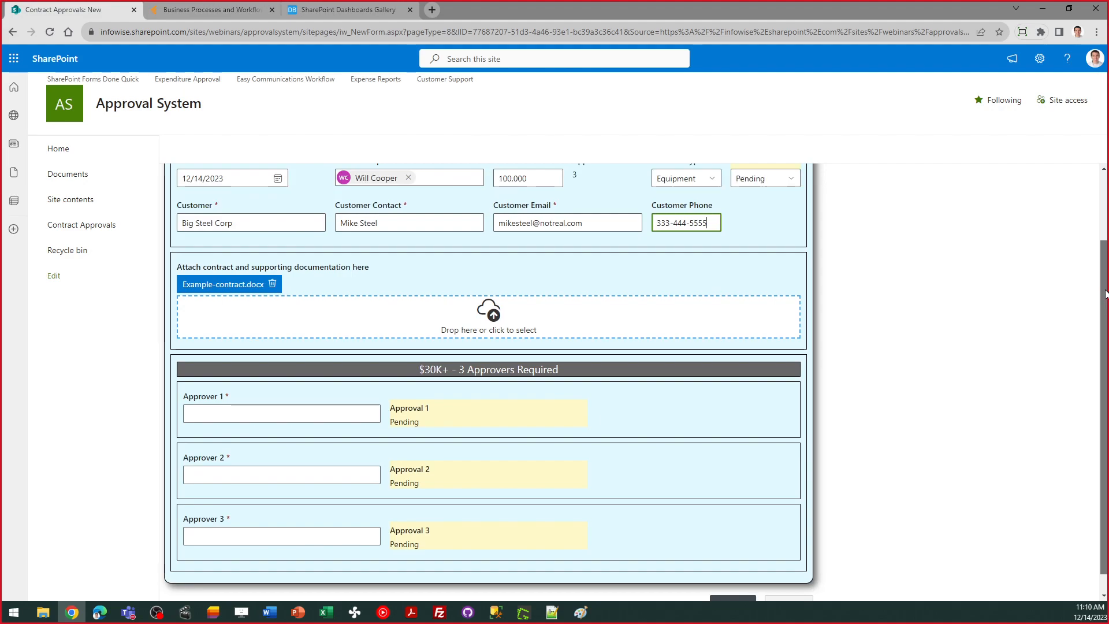
{"action": "left_click", "coordinate": [219, 414]}
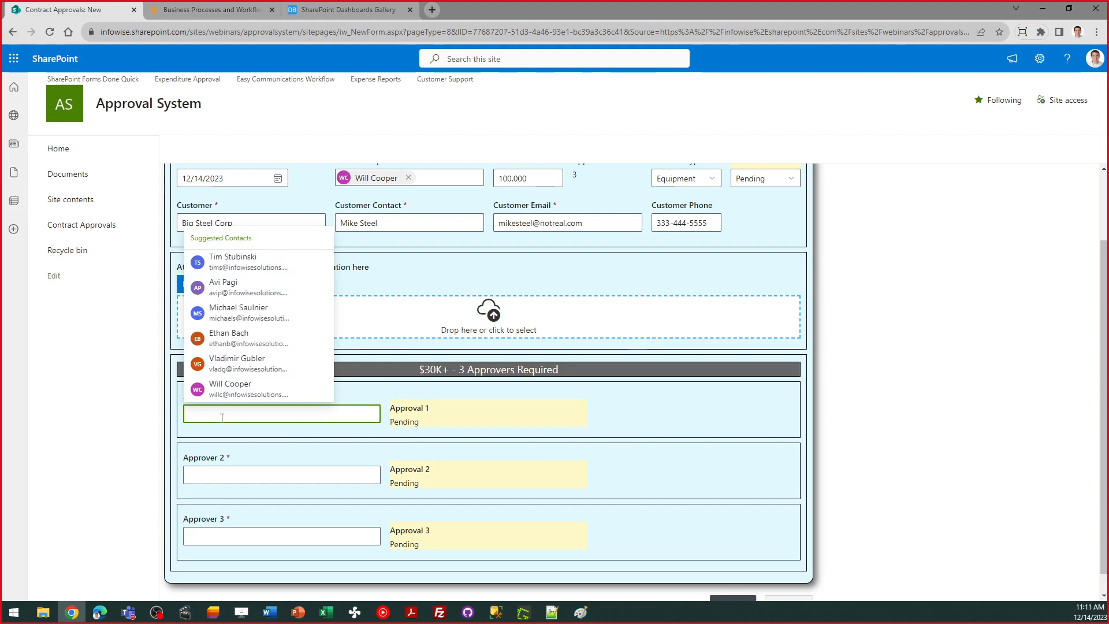
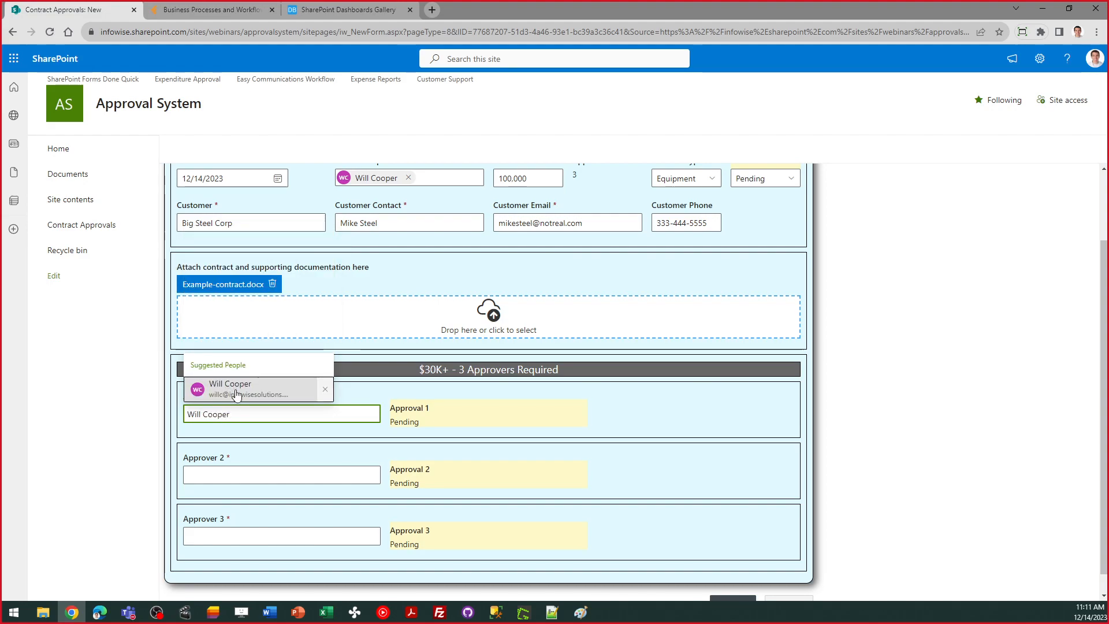
{"action": "left_click", "coordinate": [233, 386]}
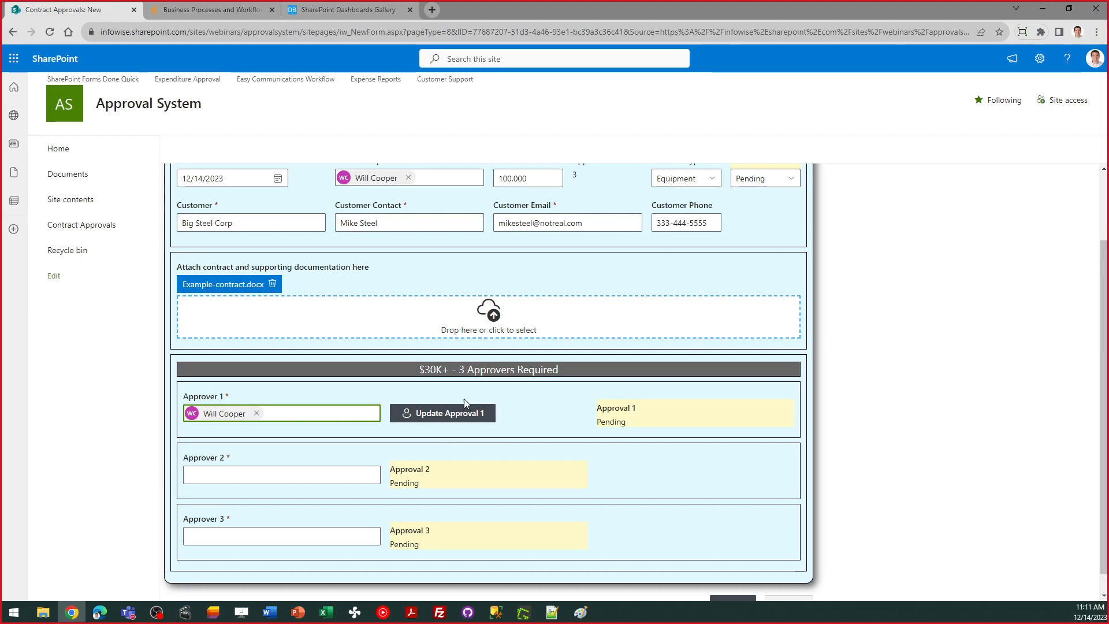
Step: Set Approver 2 to the same user, replacing the wrongly picked person
{"action": "left_click", "coordinate": [234, 477]}
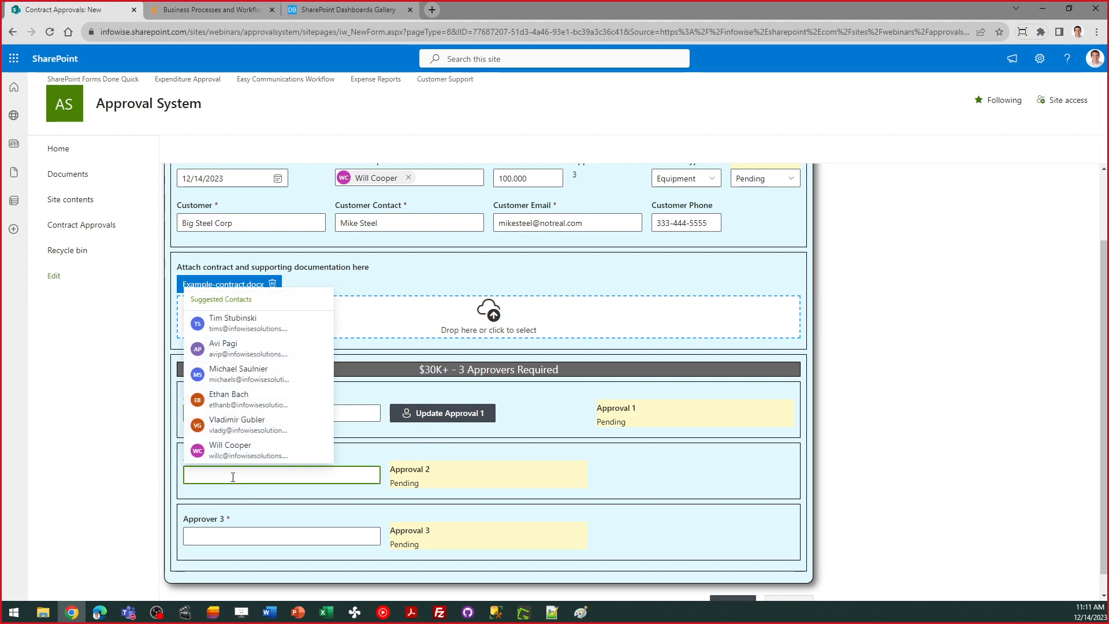
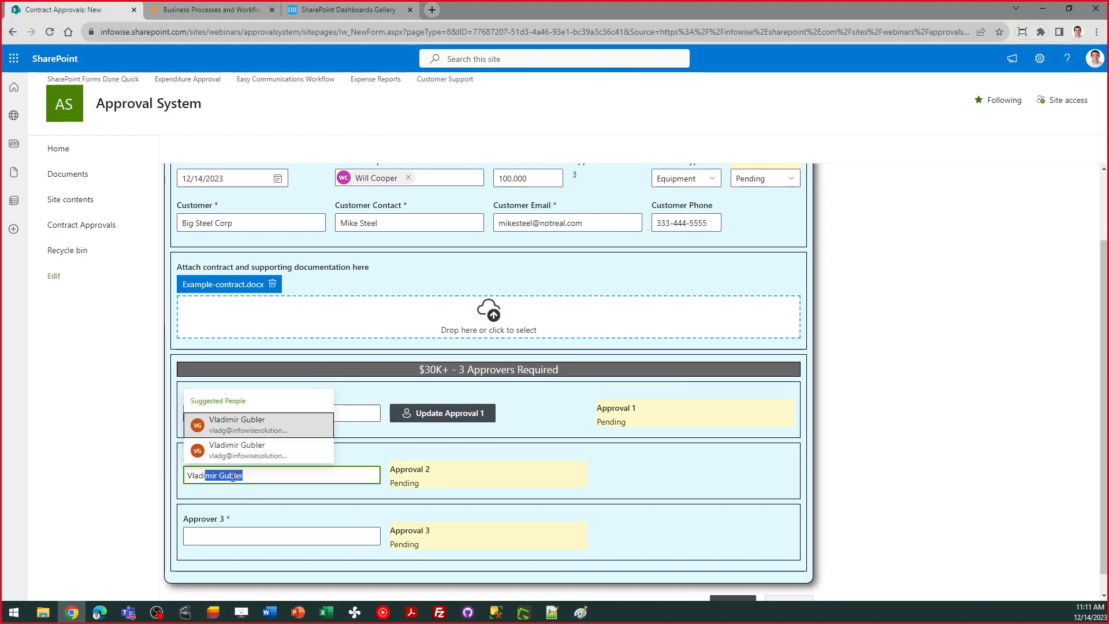
{"action": "left_click", "coordinate": [321, 422]}
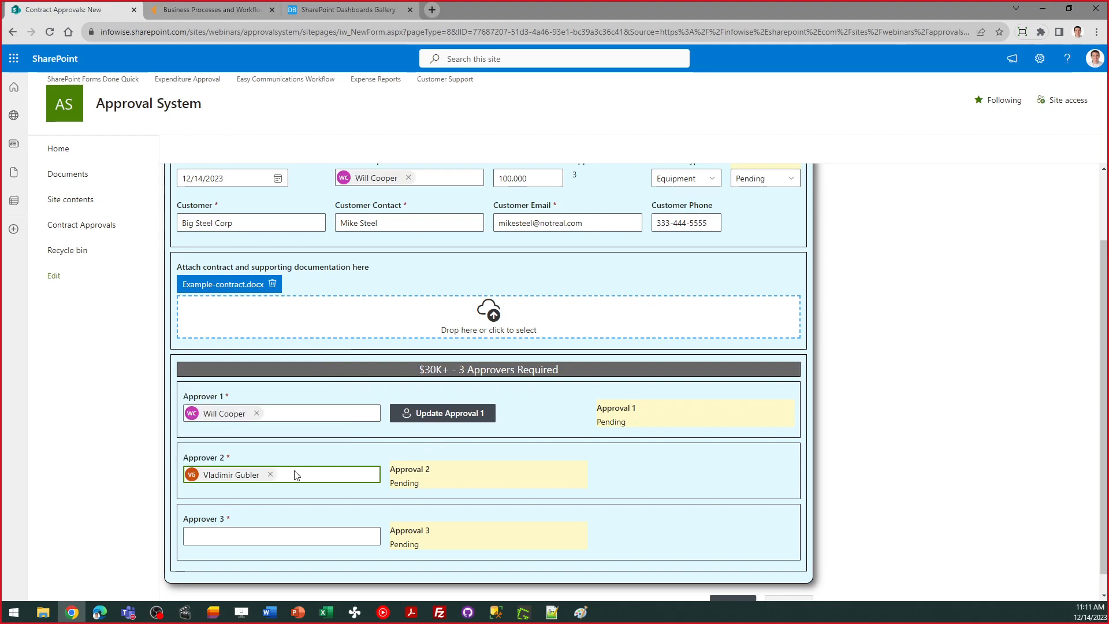
{"action": "left_click", "coordinate": [270, 474]}
{"action": "left_click", "coordinate": [233, 483]}
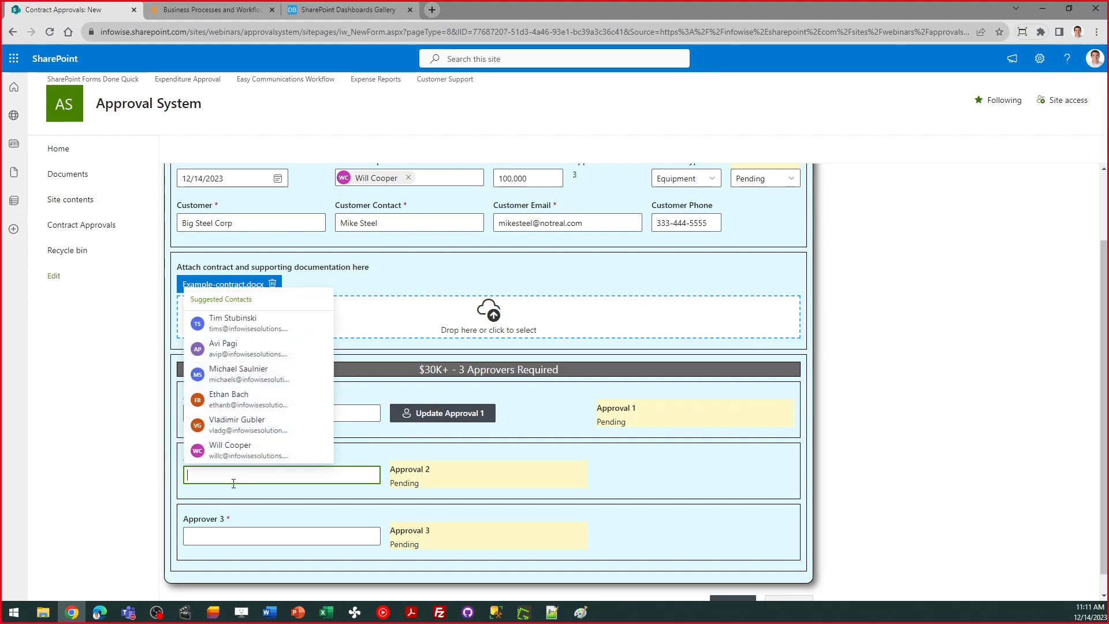
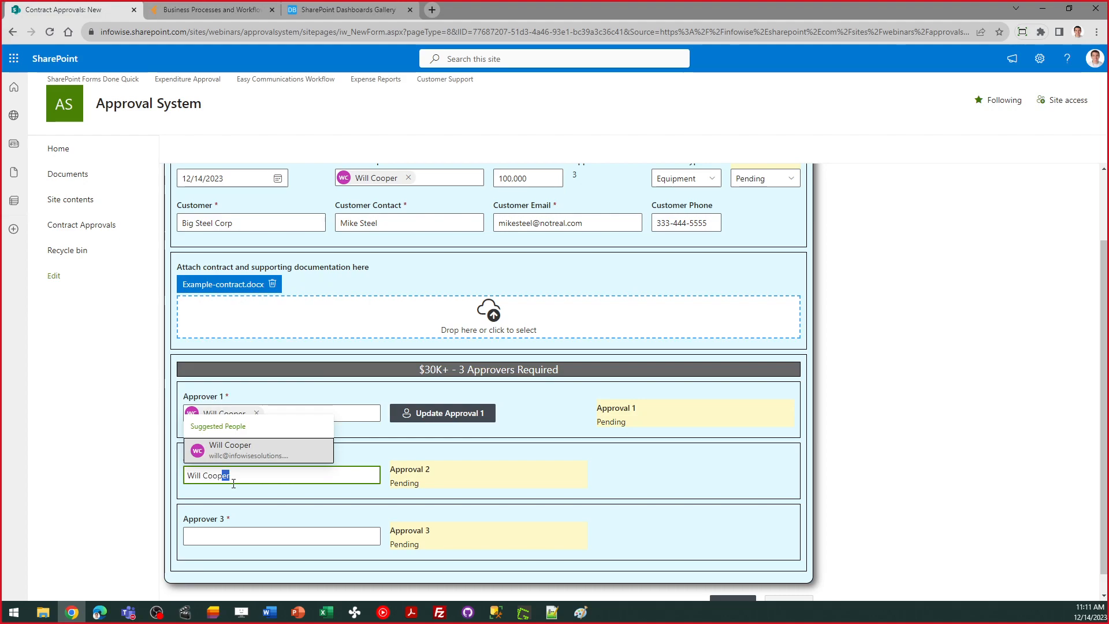
{"action": "left_click", "coordinate": [241, 455]}
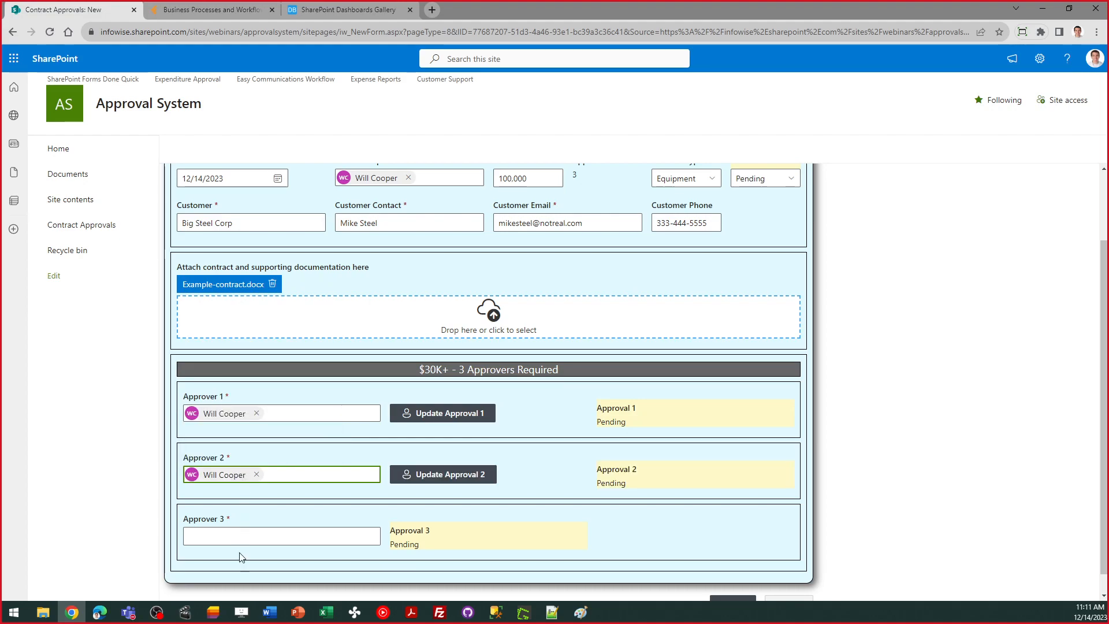
Step: Assign the same user as Approver 3 and save the contract
{"action": "left_click", "coordinate": [225, 541]}
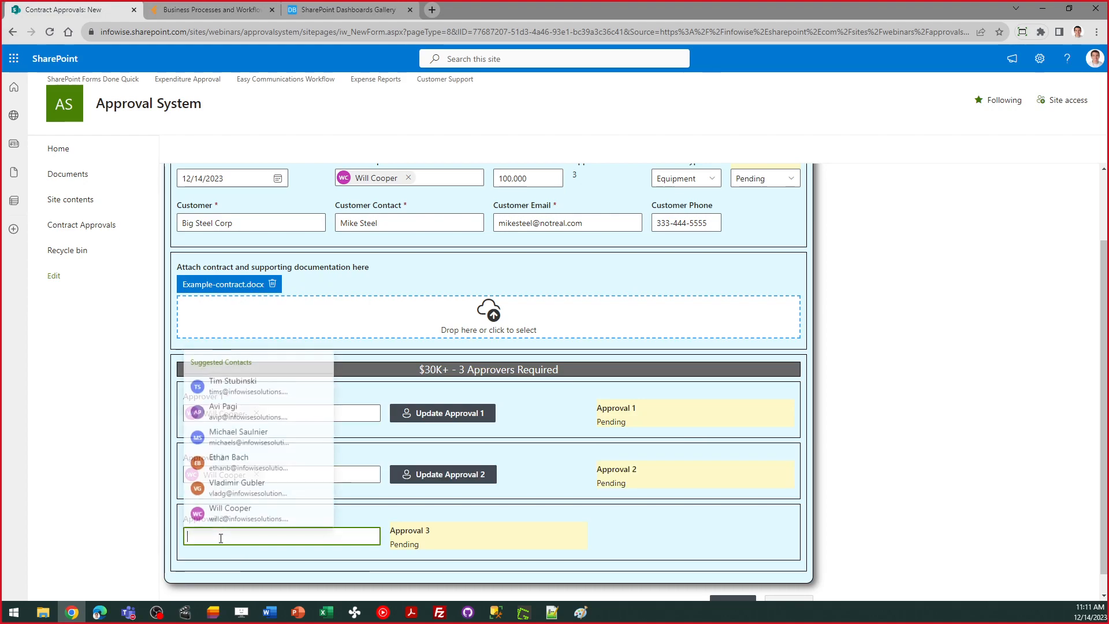
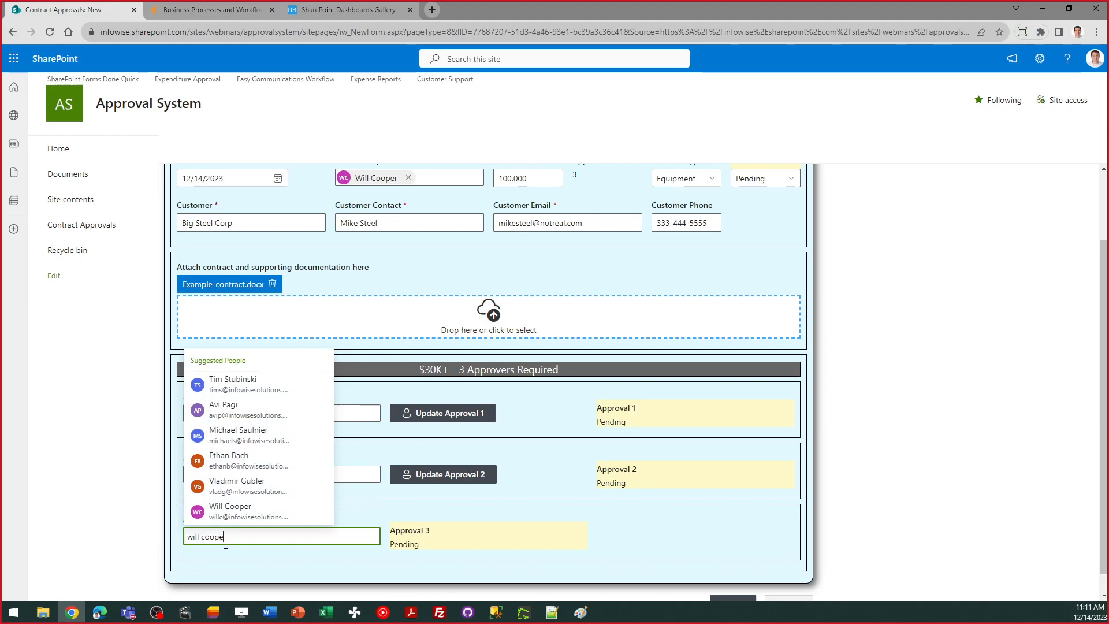
{"action": "left_click", "coordinate": [229, 510]}
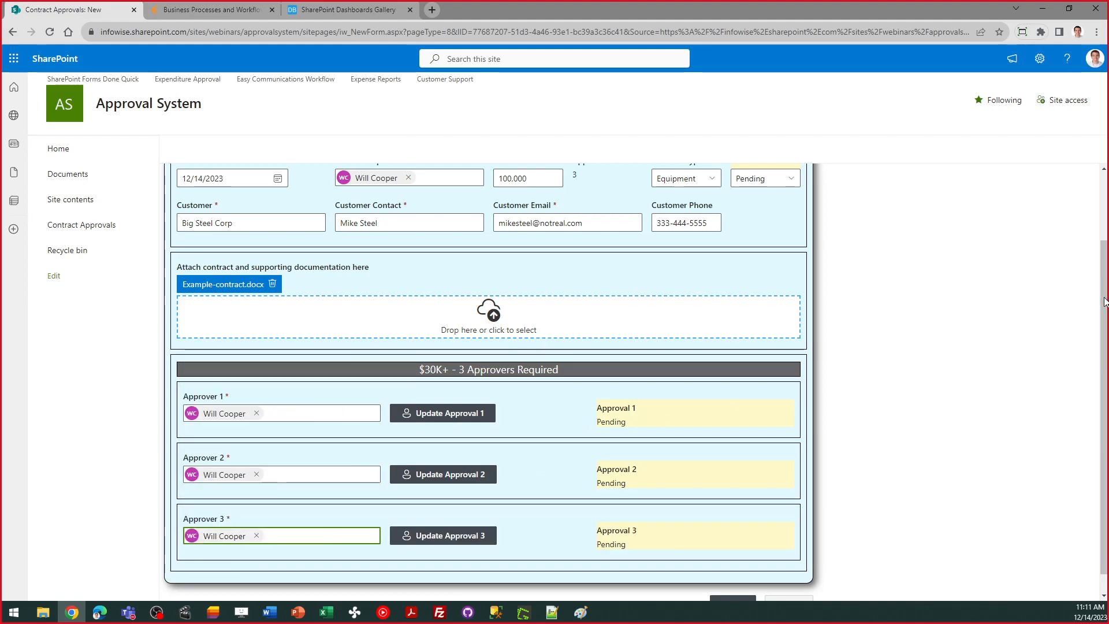
{"action": "scroll", "coordinate": [1106, 328], "scroll_direction": "down", "scroll_amount": 1}
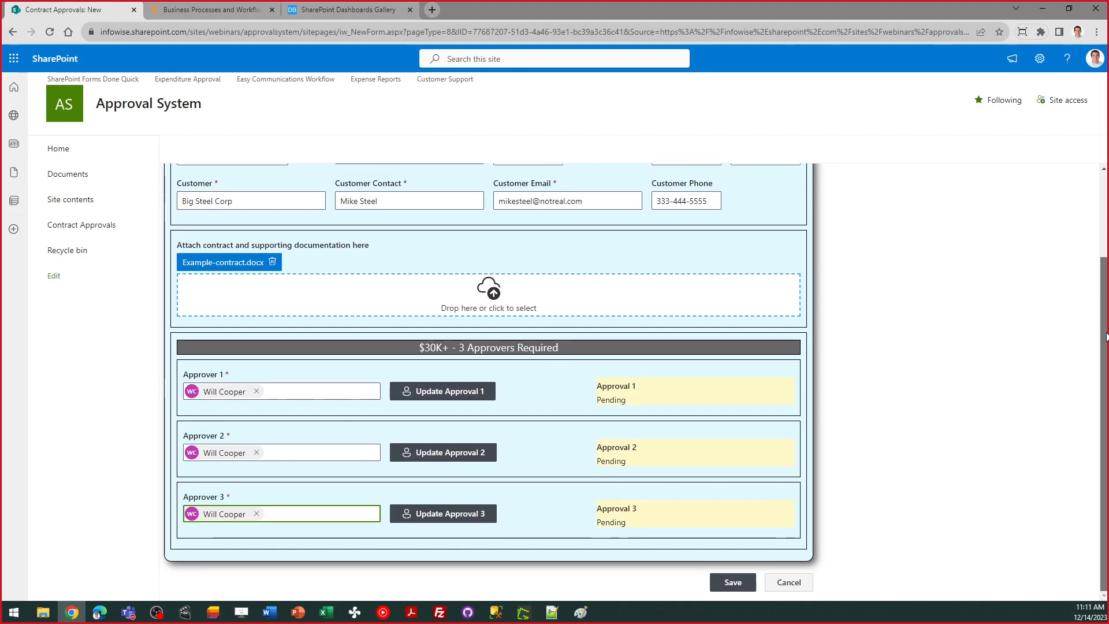
{"action": "left_click", "coordinate": [736, 586]}
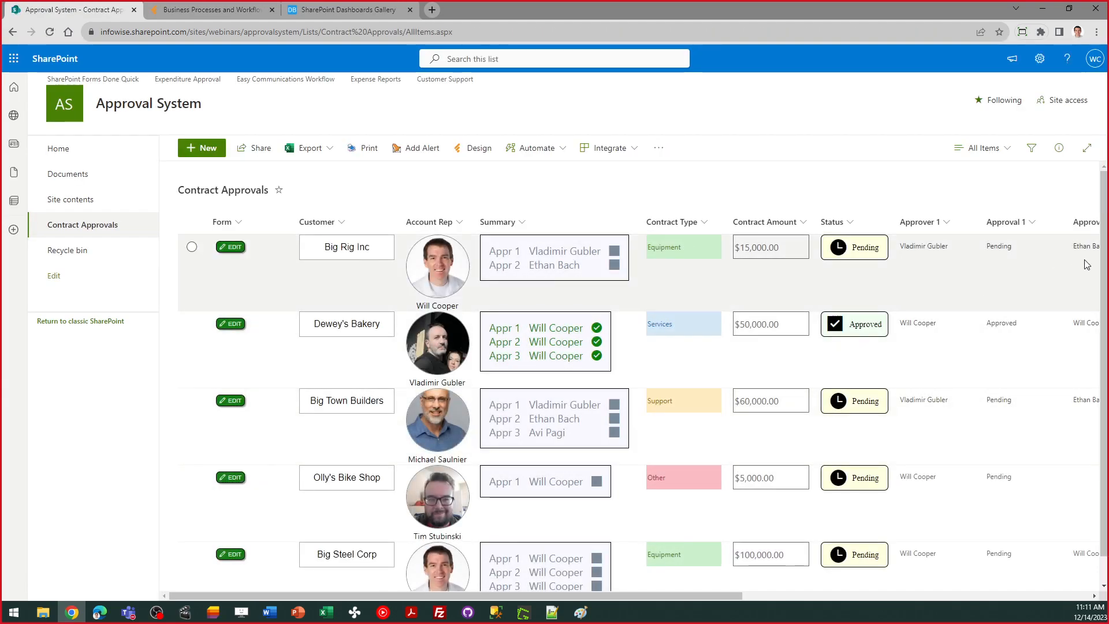
Step: Check the Pending Big Steel Corp $100,000 row, then bring the email screenshot window forward
{"action": "scroll", "coordinate": [666, 486], "scroll_direction": "down", "scroll_amount": 1}
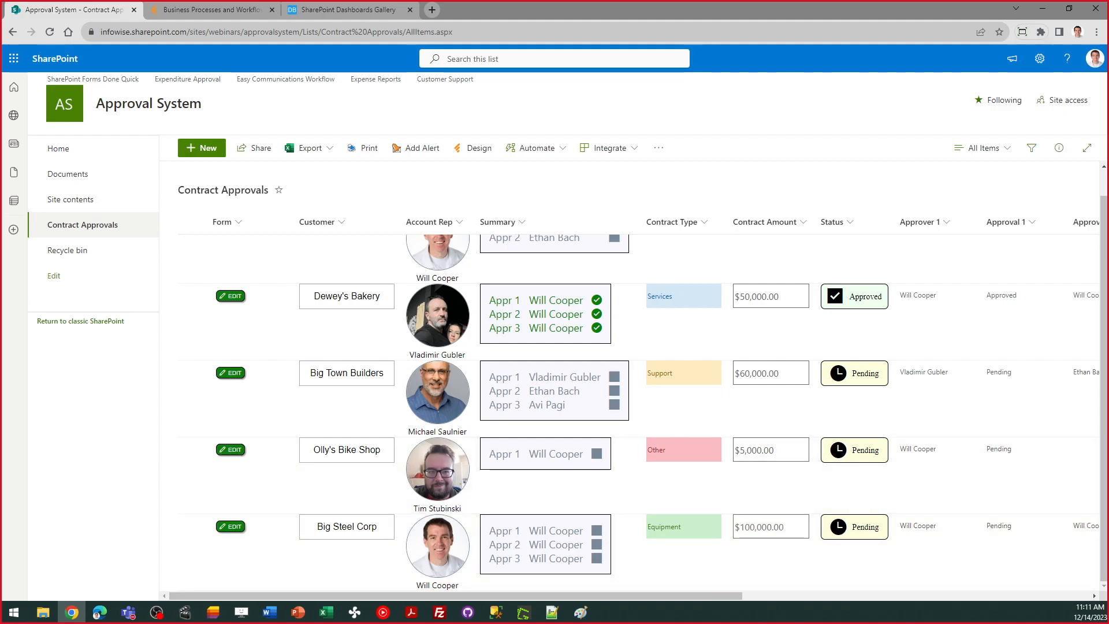
{"action": "key", "text": "alt+Tab"}
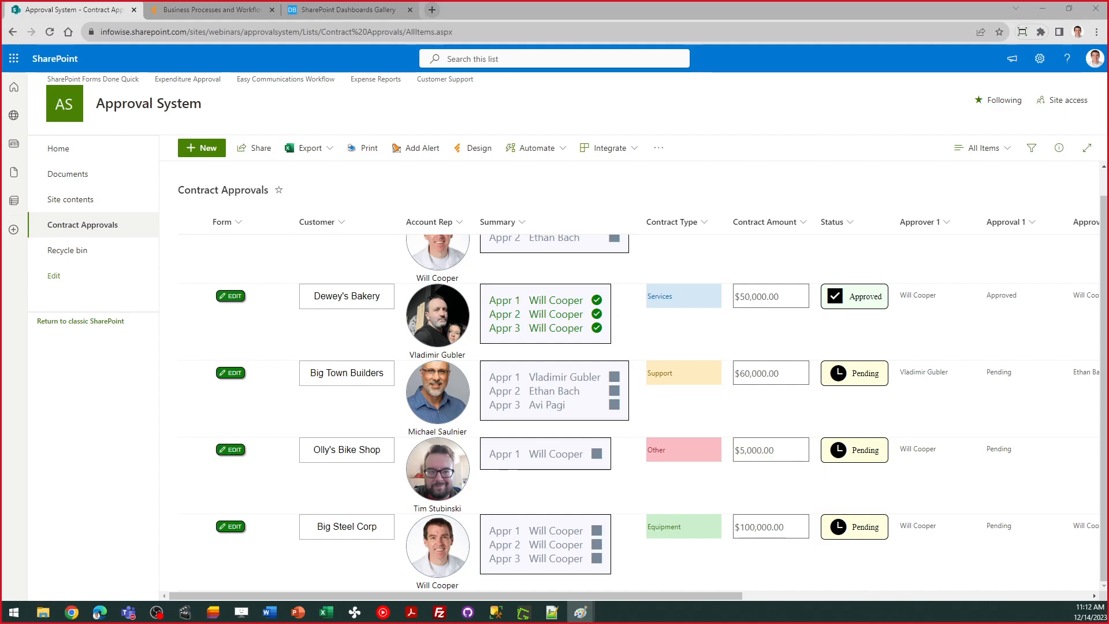
{"action": "left_click_drag", "start_coordinate": [0, 61], "coordinate": [619, 91]}
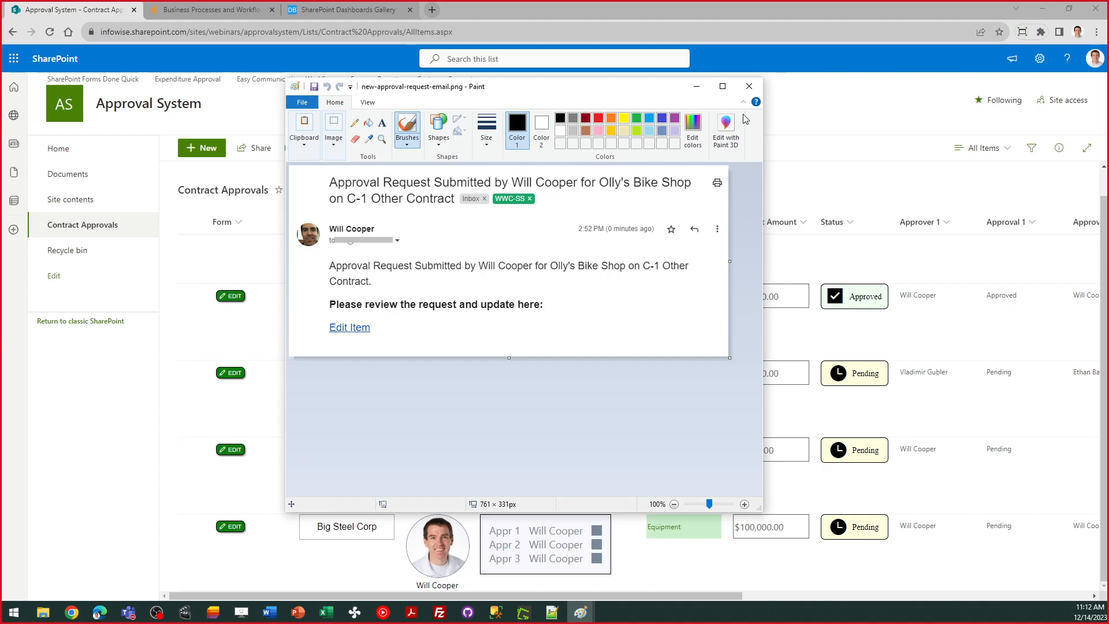
{"action": "left_click", "coordinate": [751, 86]}
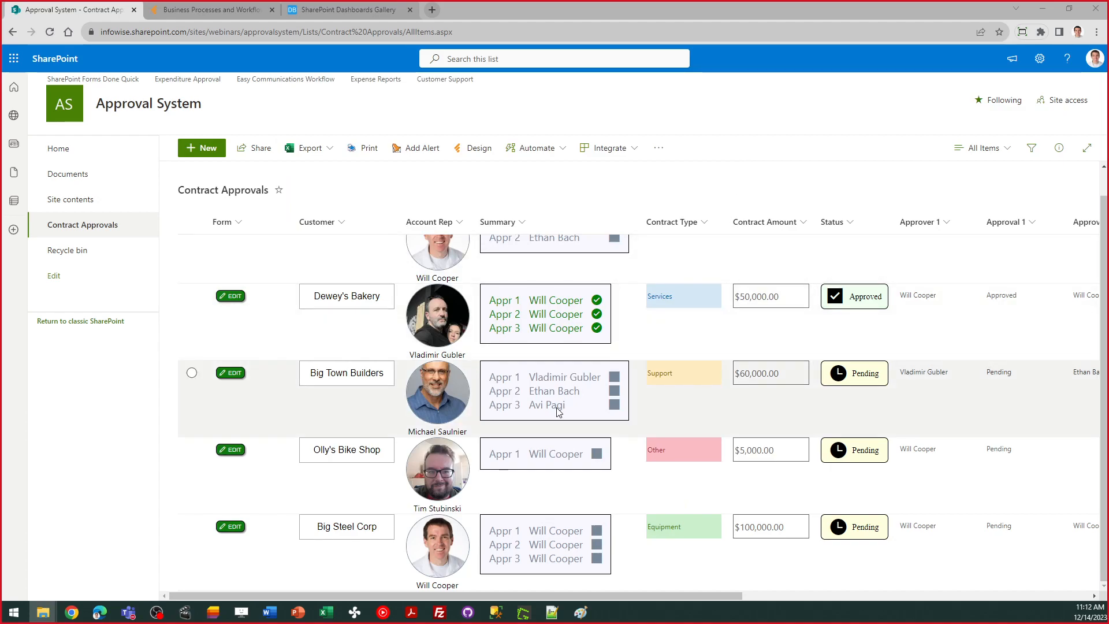
Step: Open Big Steel Corp's edit form, cancelling the Send Reminder confirmation, and view all approvals
{"action": "left_click", "coordinate": [231, 528]}
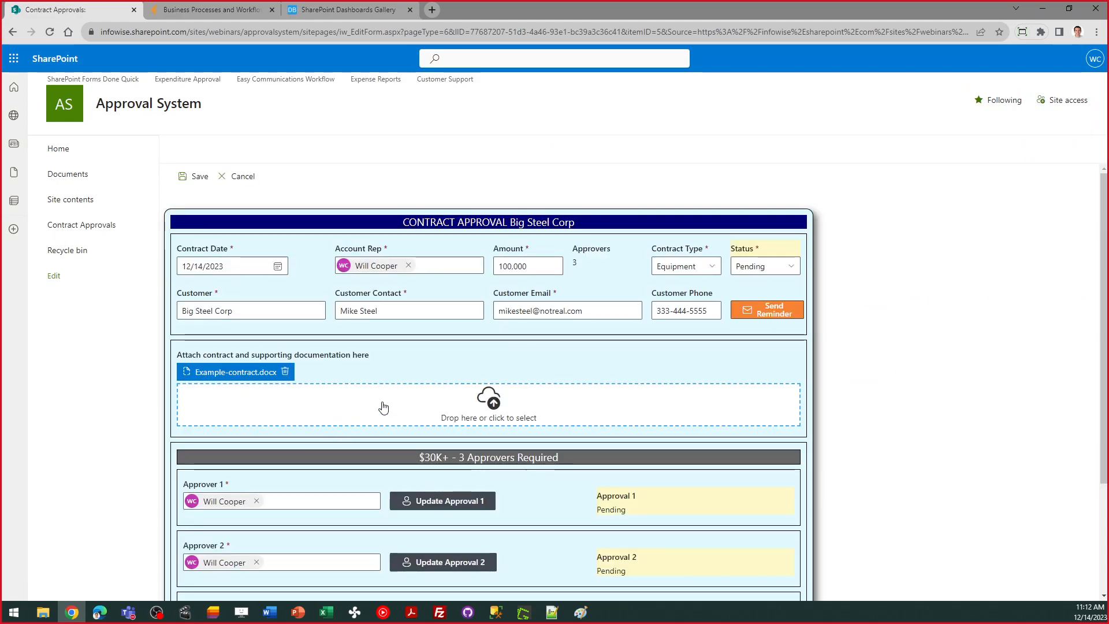
{"action": "left_click", "coordinate": [781, 315]}
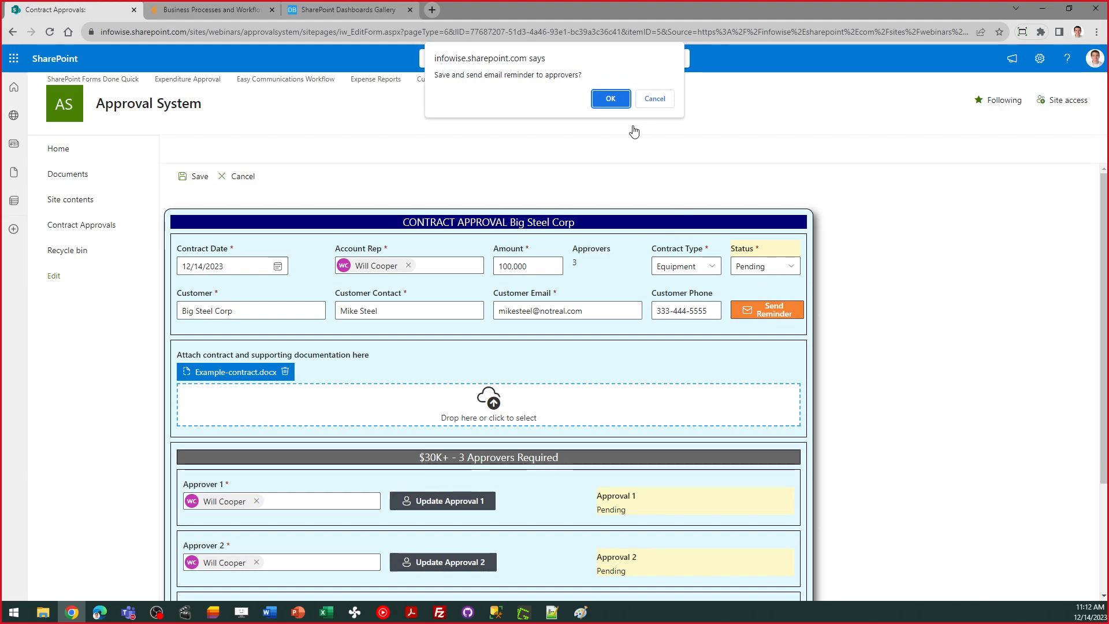
{"action": "left_click", "coordinate": [661, 104]}
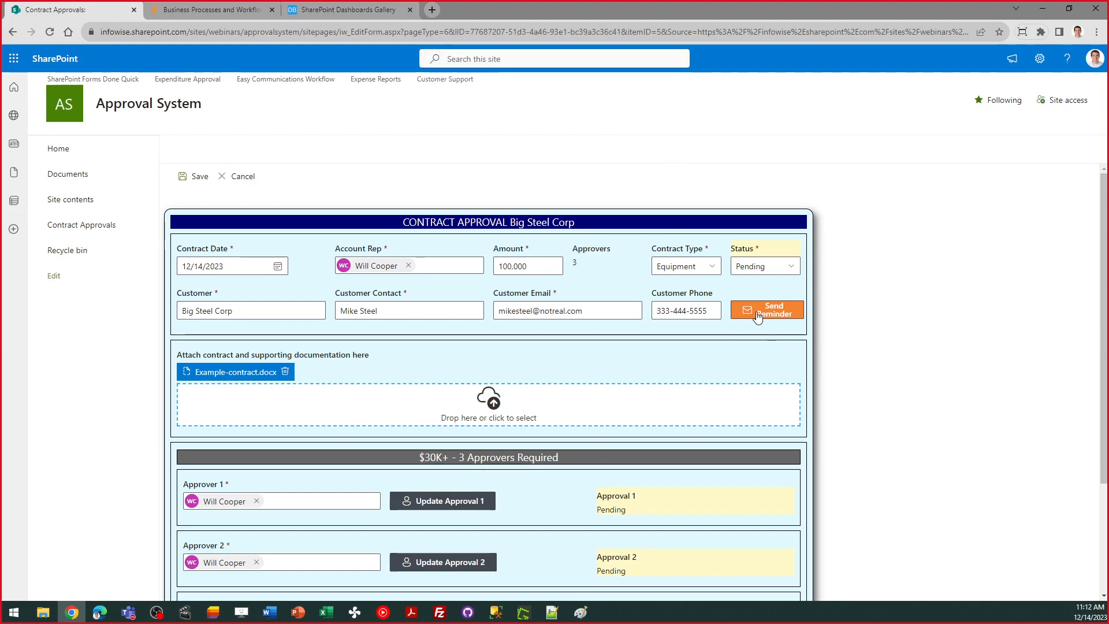
{"action": "scroll", "coordinate": [758, 316], "scroll_direction": "down", "scroll_amount": 2}
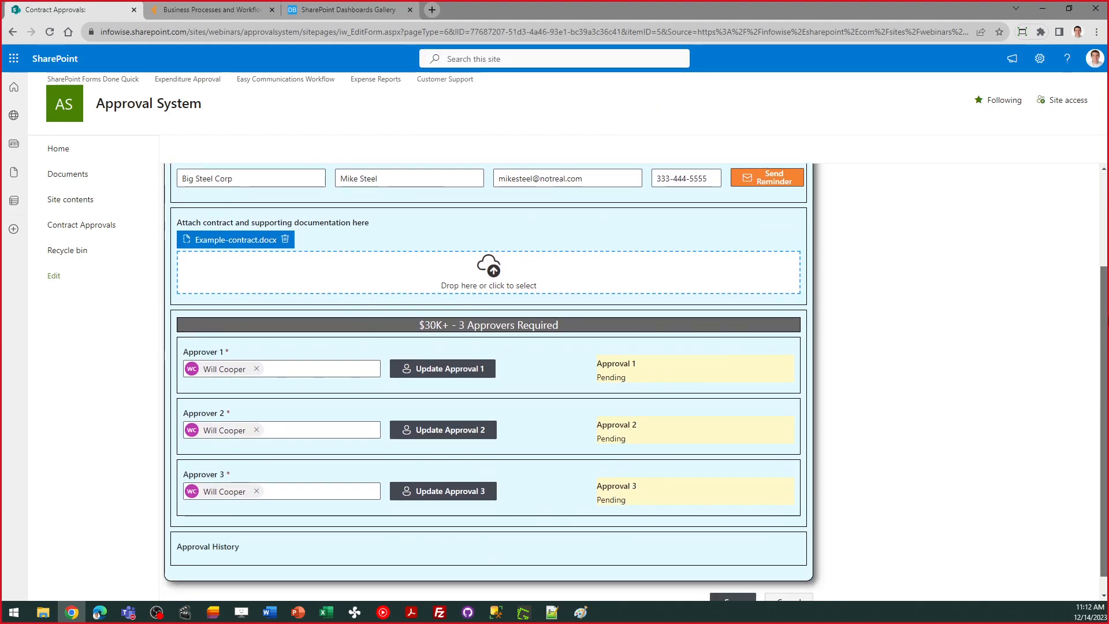
{"action": "left_click_drag", "start_coordinate": [1107, 326], "coordinate": [1107, 341]}
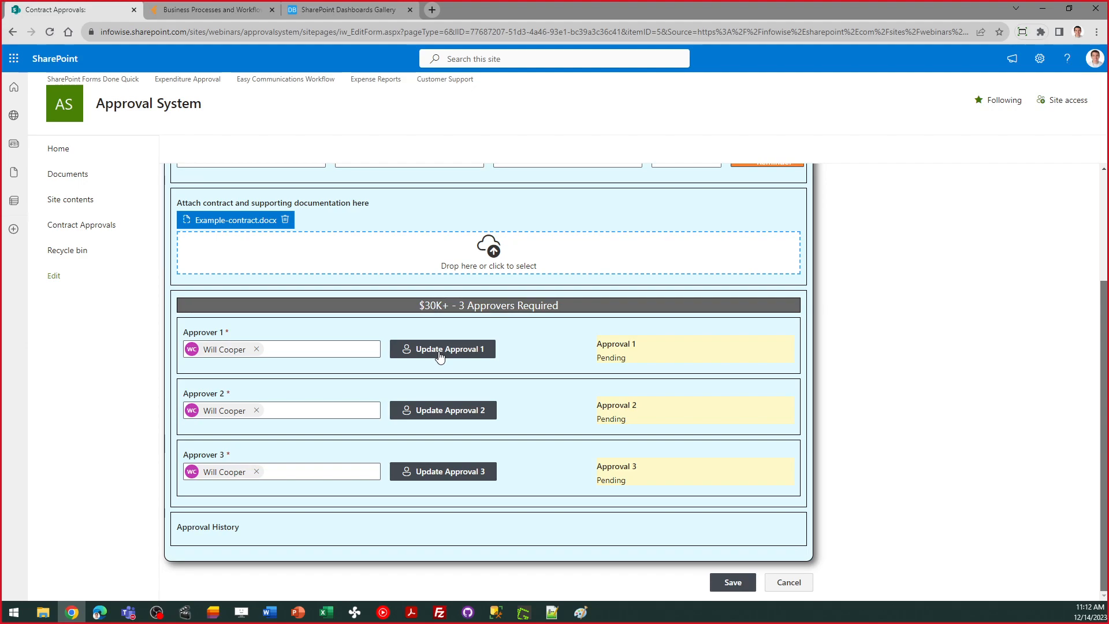
Step: Set Approval 1's new status to Approved, submit, and reopen the Big Steel Corp contract
{"action": "left_click", "coordinate": [440, 355]}
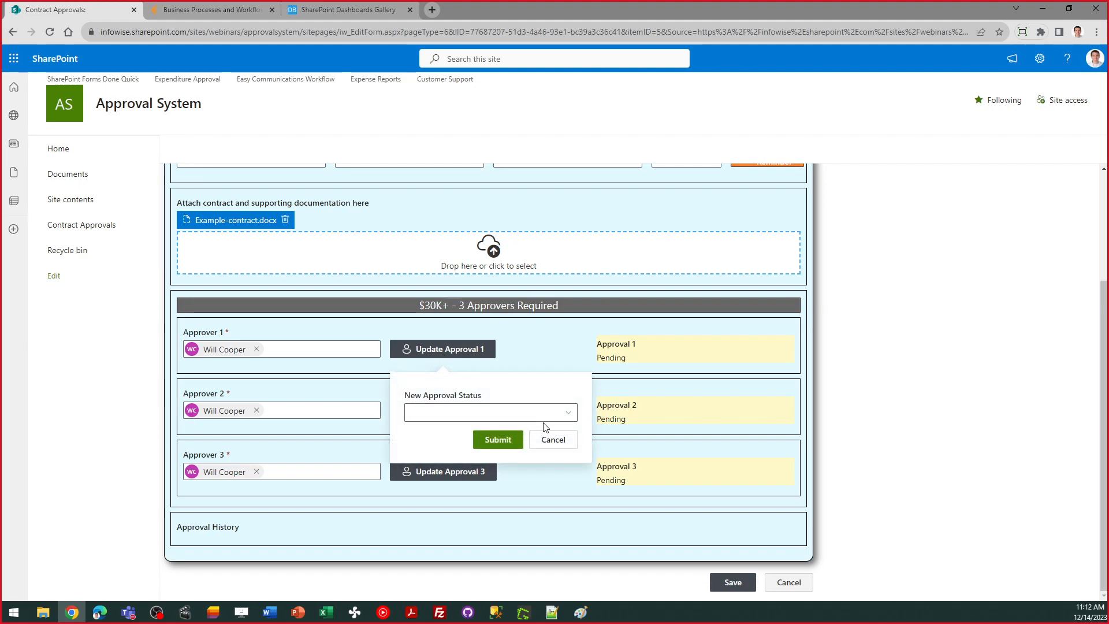
{"action": "left_click", "coordinate": [569, 414]}
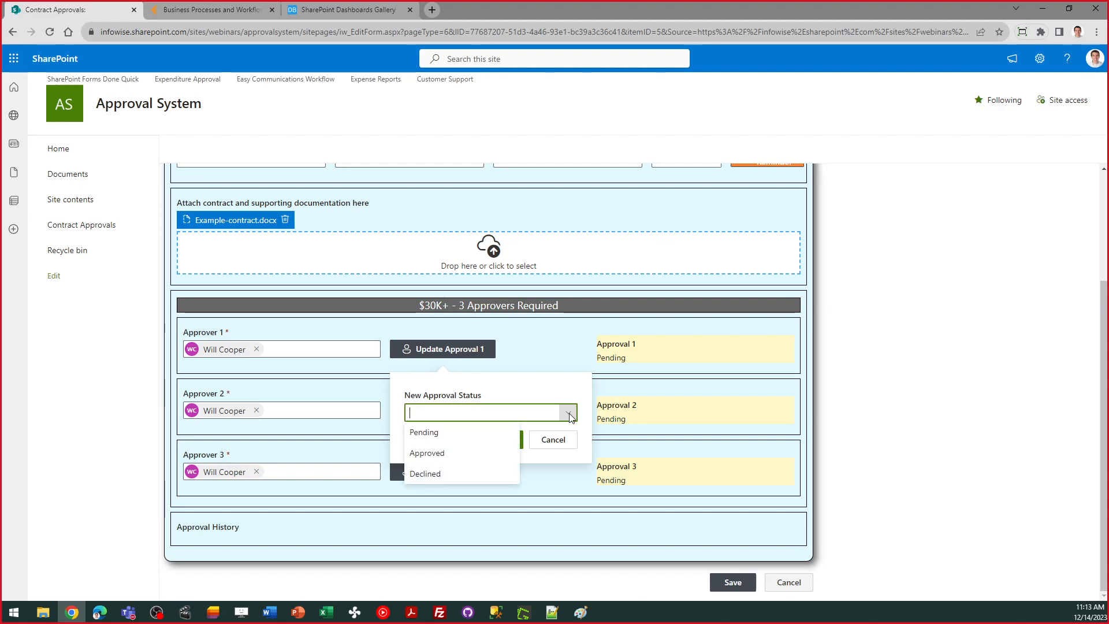
{"action": "left_click", "coordinate": [465, 457]}
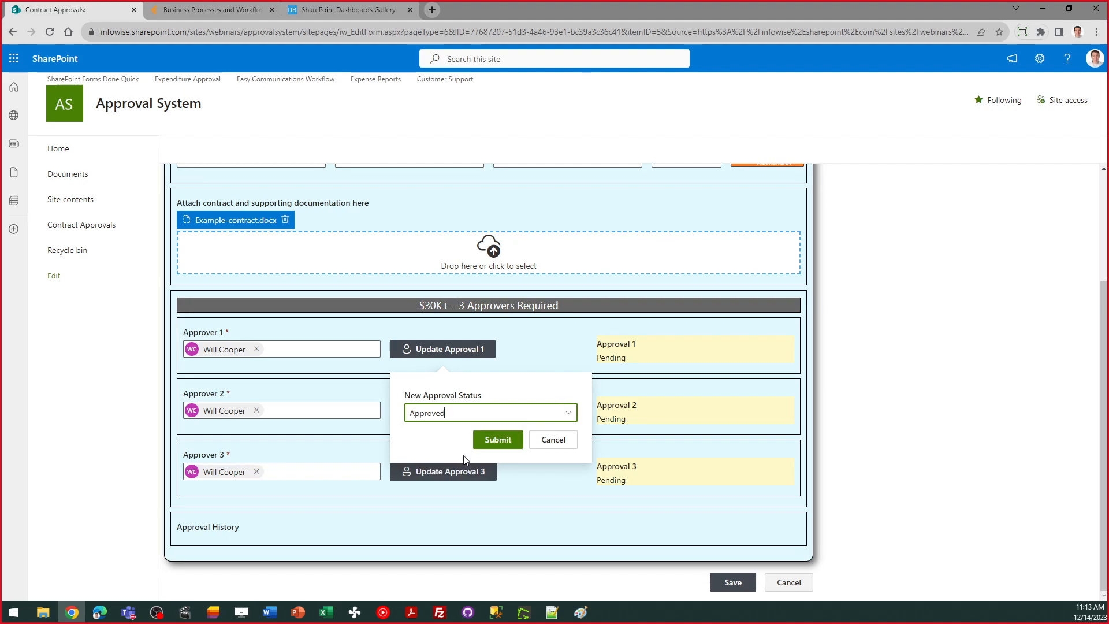
{"action": "left_click", "coordinate": [504, 439]}
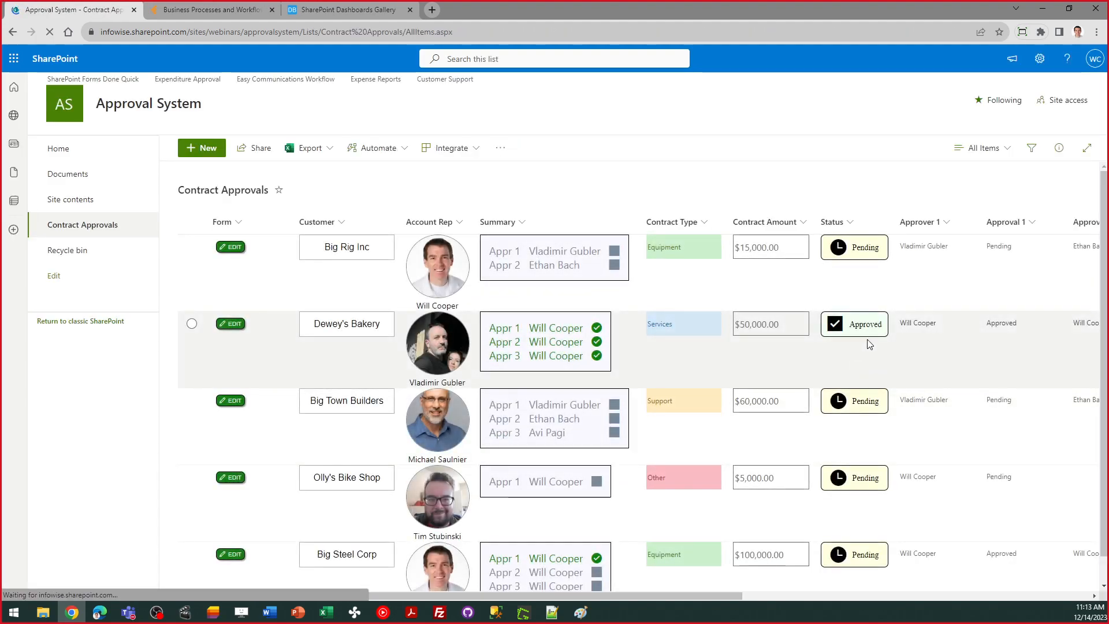
{"action": "scroll", "coordinate": [1105, 231], "scroll_direction": "down", "scroll_amount": 1}
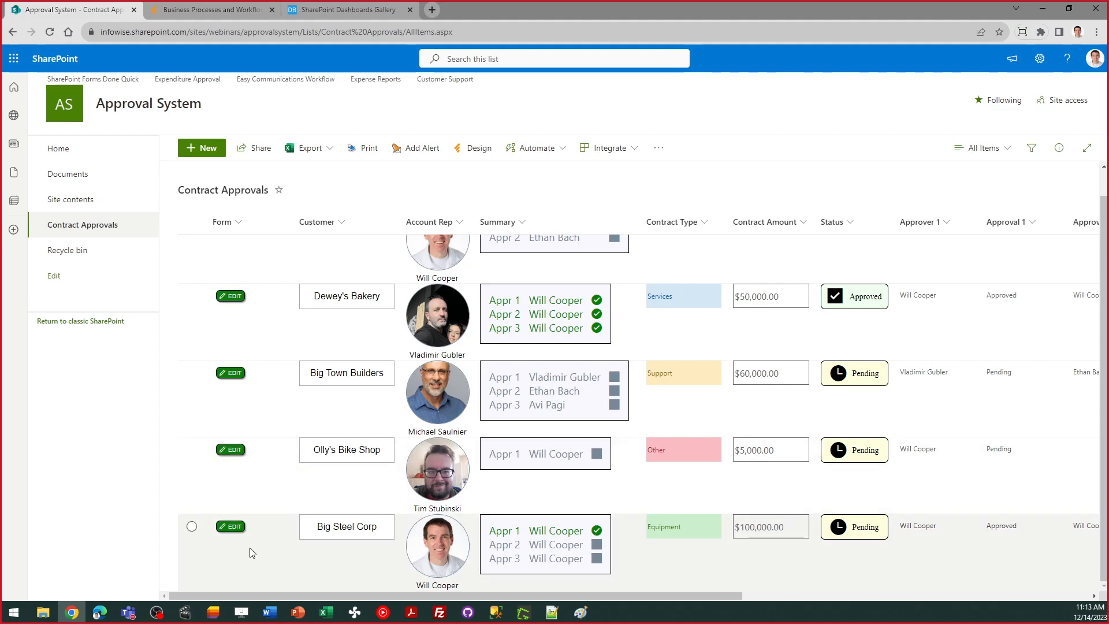
{"action": "left_click", "coordinate": [233, 527]}
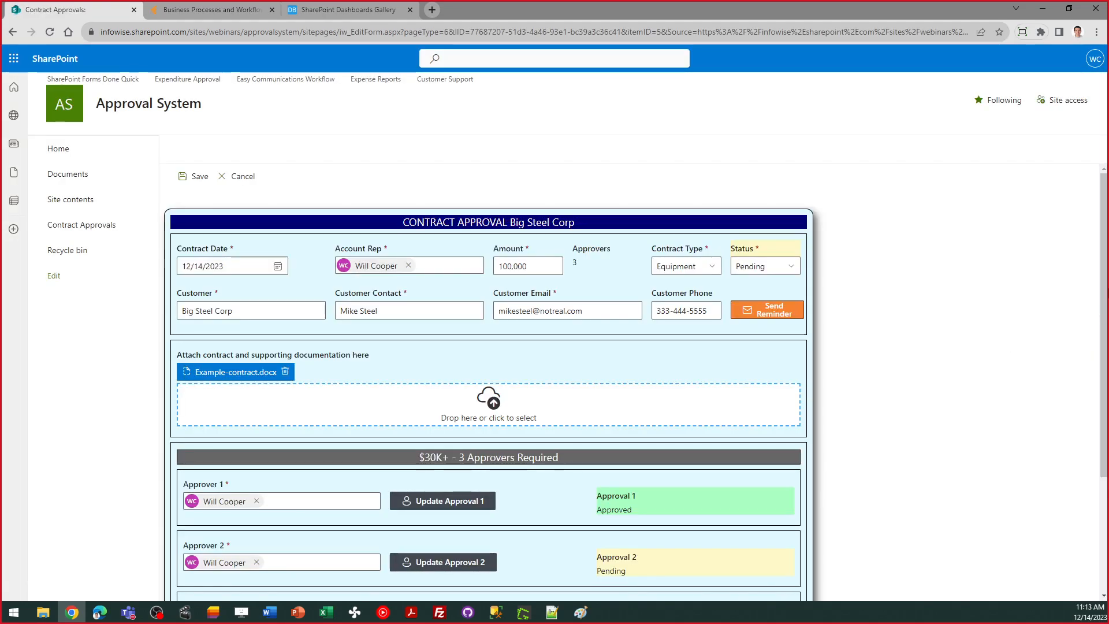
Step: Set Approval 2's new status to Approved and submit it
{"action": "scroll", "coordinate": [951, 363], "scroll_direction": "down", "scroll_amount": 2}
{"action": "scroll", "coordinate": [635, 336], "scroll_direction": "down", "scroll_amount": 1}
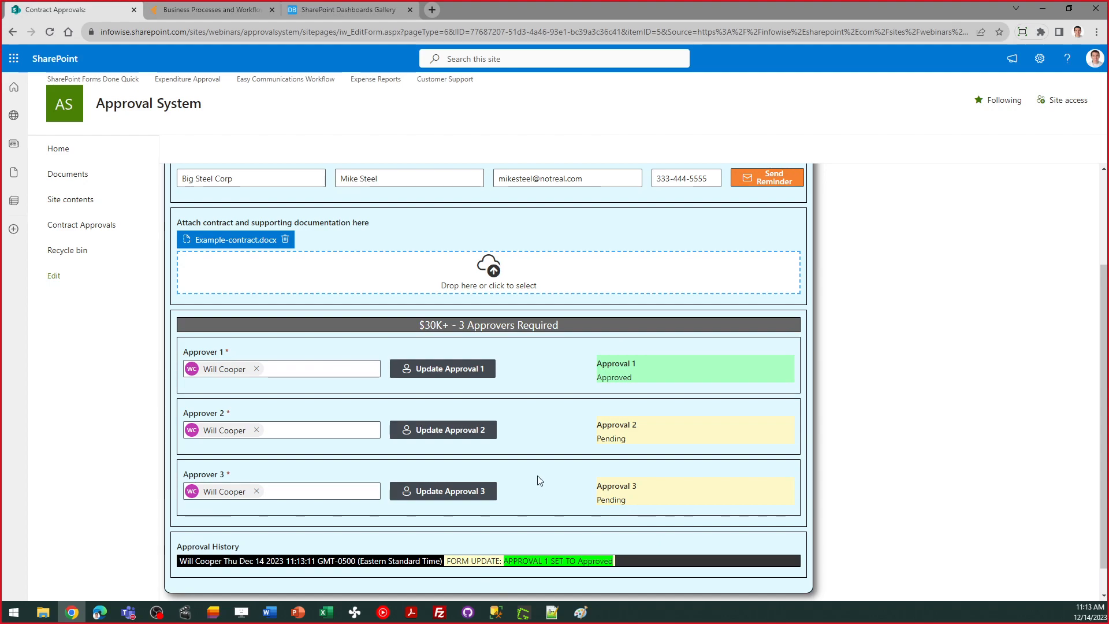
{"action": "left_click", "coordinate": [452, 439]}
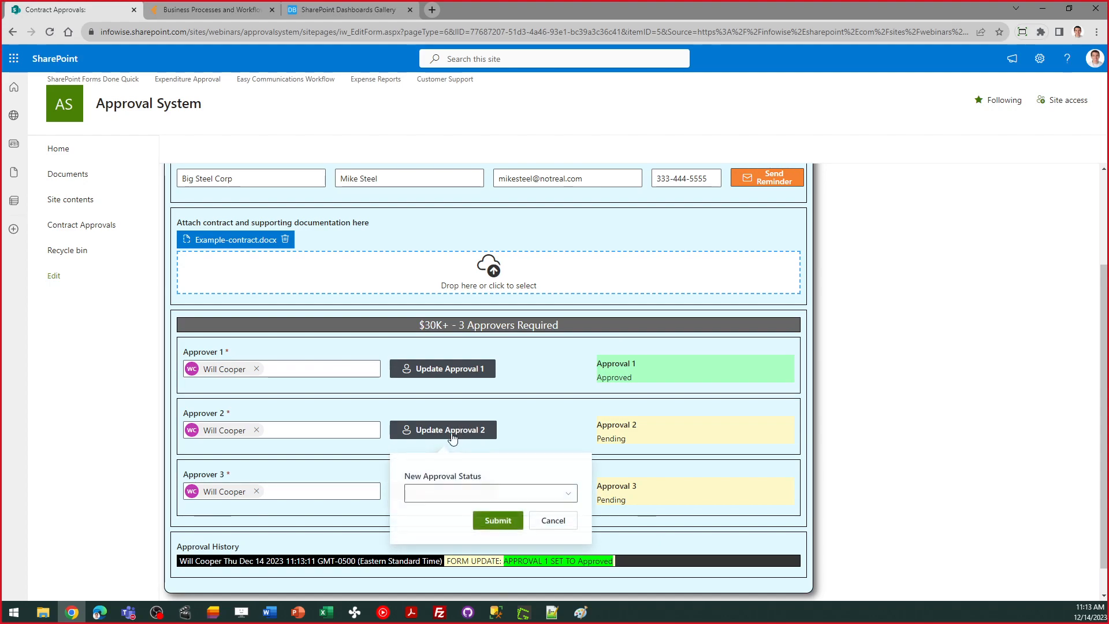
{"action": "left_click", "coordinate": [570, 497]}
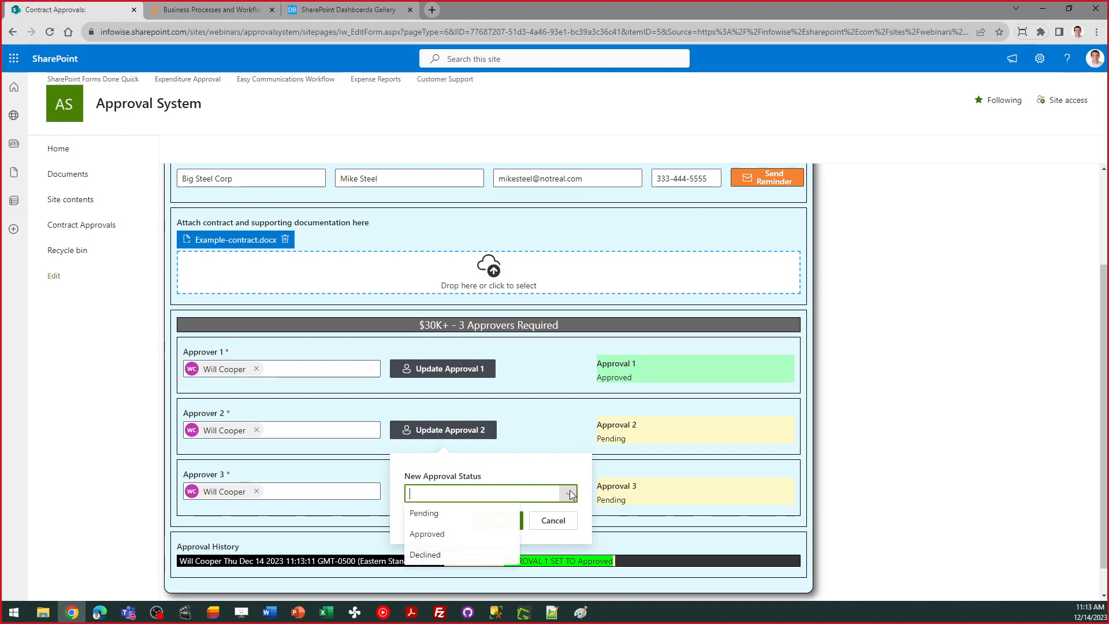
{"action": "left_click", "coordinate": [449, 533]}
{"action": "left_click", "coordinate": [500, 527]}
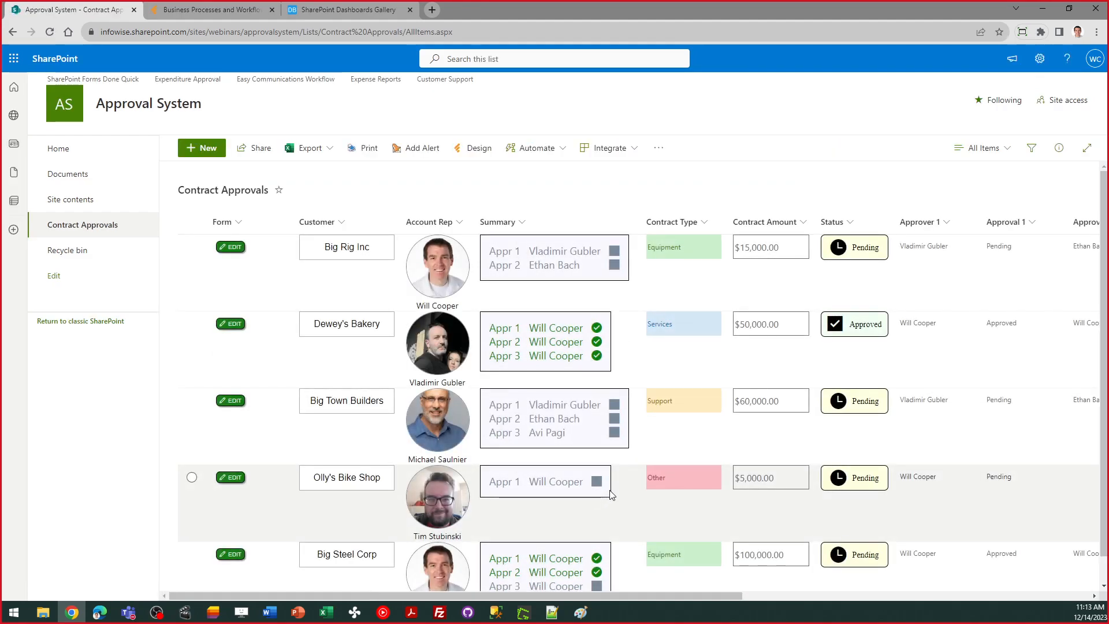
{"action": "scroll", "coordinate": [1105, 354], "scroll_direction": "down", "scroll_amount": 1}
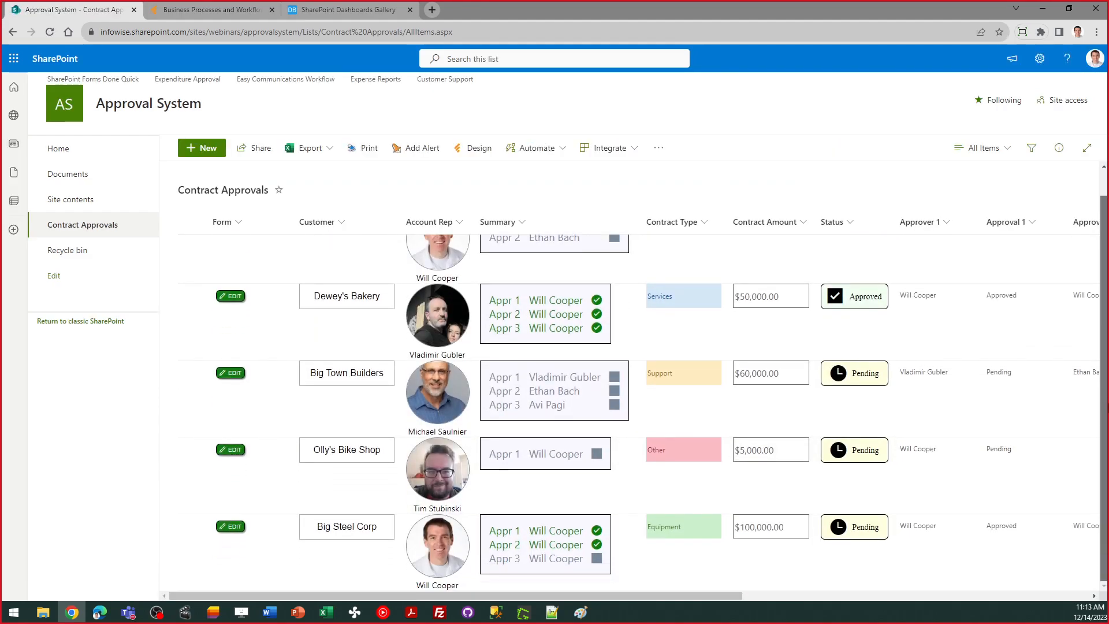
Step: Edit Big Steel Corp, set Approval 3 to Approved, and submit
{"action": "left_click", "coordinate": [229, 527]}
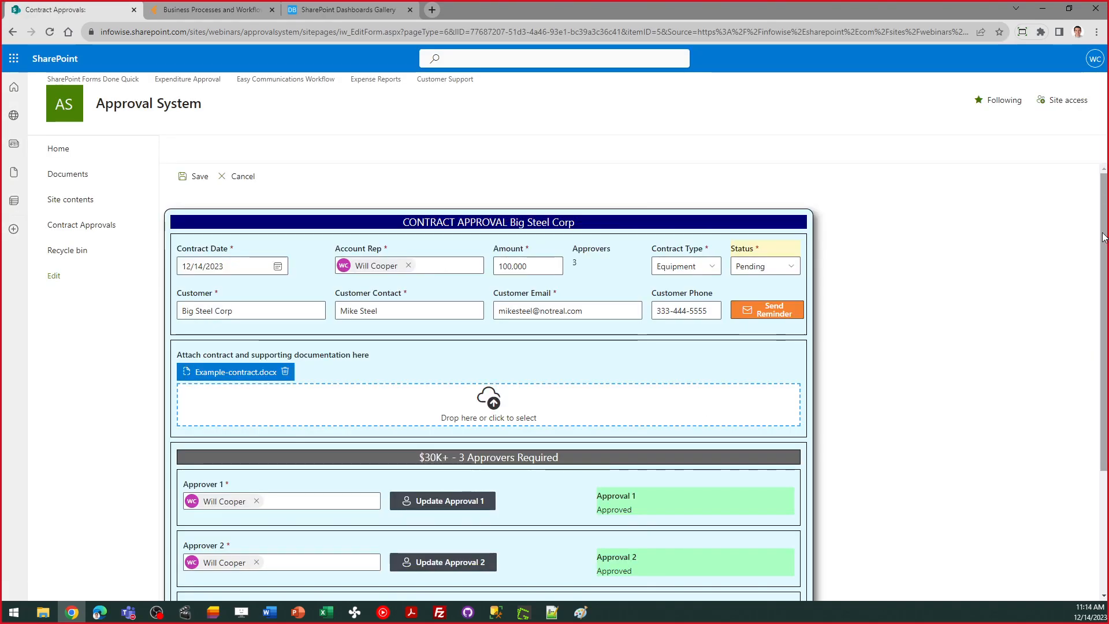
{"action": "scroll", "coordinate": [806, 422], "scroll_direction": "down", "scroll_amount": 3}
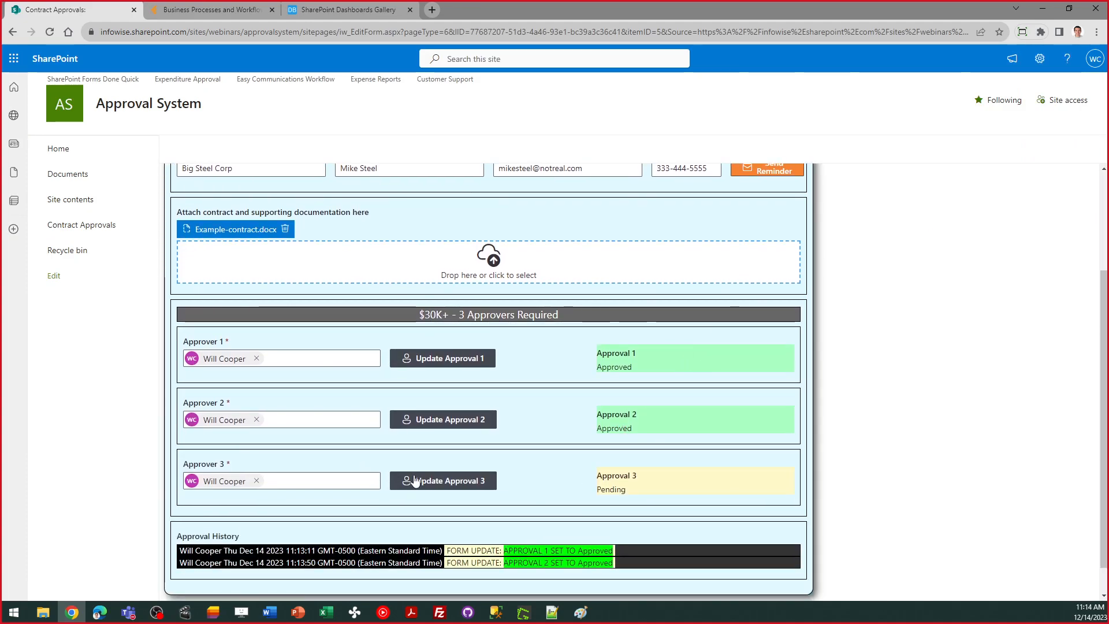
{"action": "left_click", "coordinate": [462, 484]}
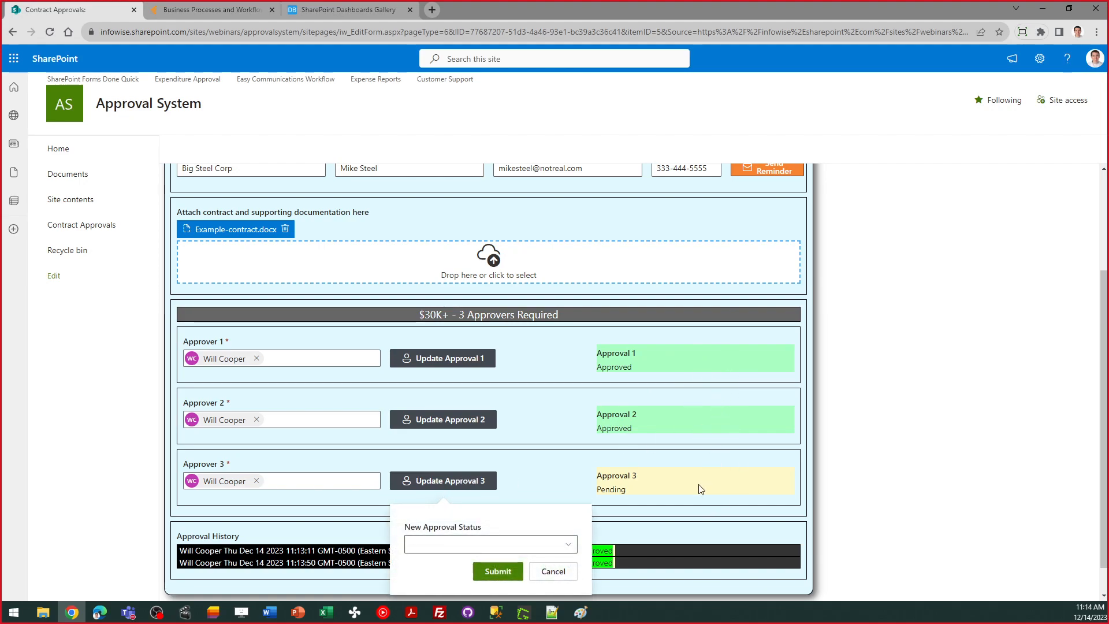
{"action": "left_click", "coordinate": [569, 548]}
{"action": "left_click", "coordinate": [448, 503]}
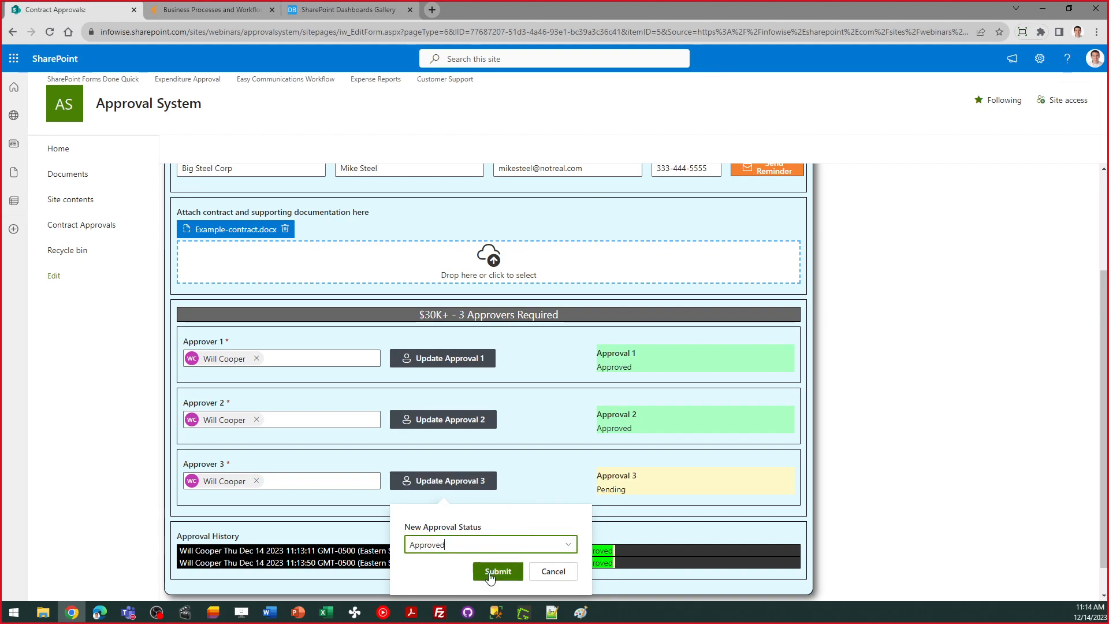
{"action": "left_click", "coordinate": [490, 573]}
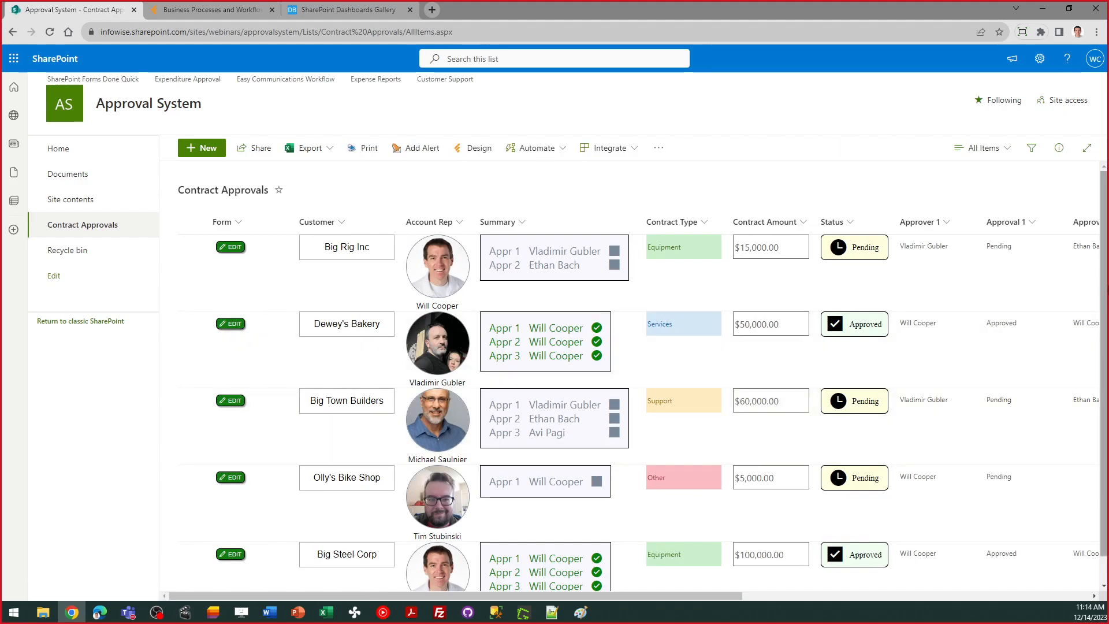
Step: Review the fully Approved Big Steel Corp row and open the list's Infowise design tools
{"action": "scroll", "coordinate": [830, 540], "scroll_direction": "down", "scroll_amount": 1}
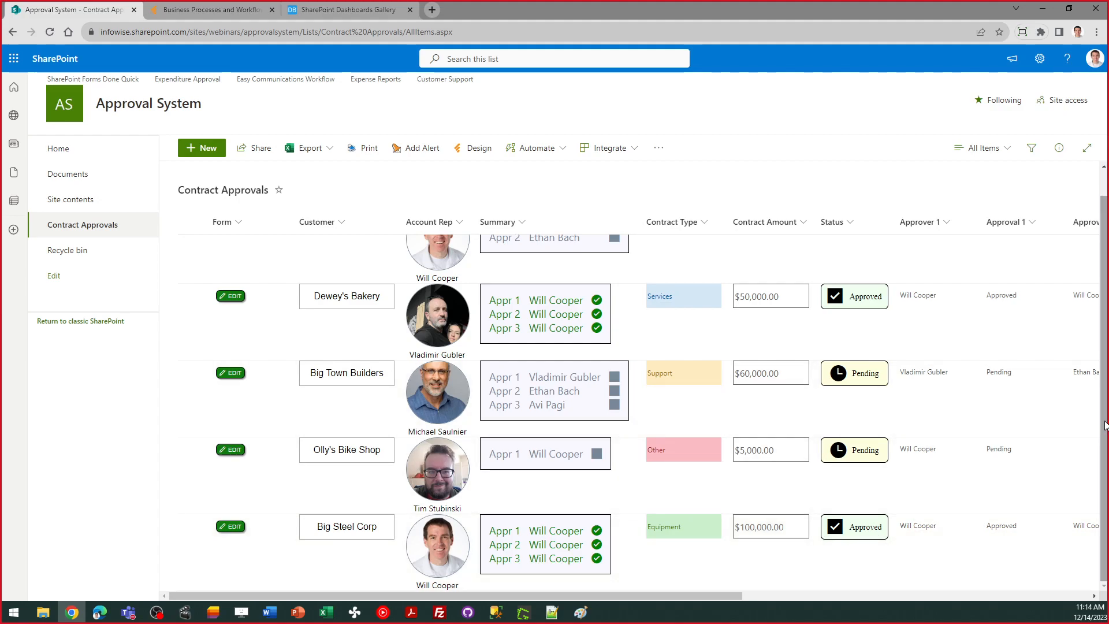
{"action": "scroll", "coordinate": [1105, 390], "scroll_direction": "up", "scroll_amount": 1}
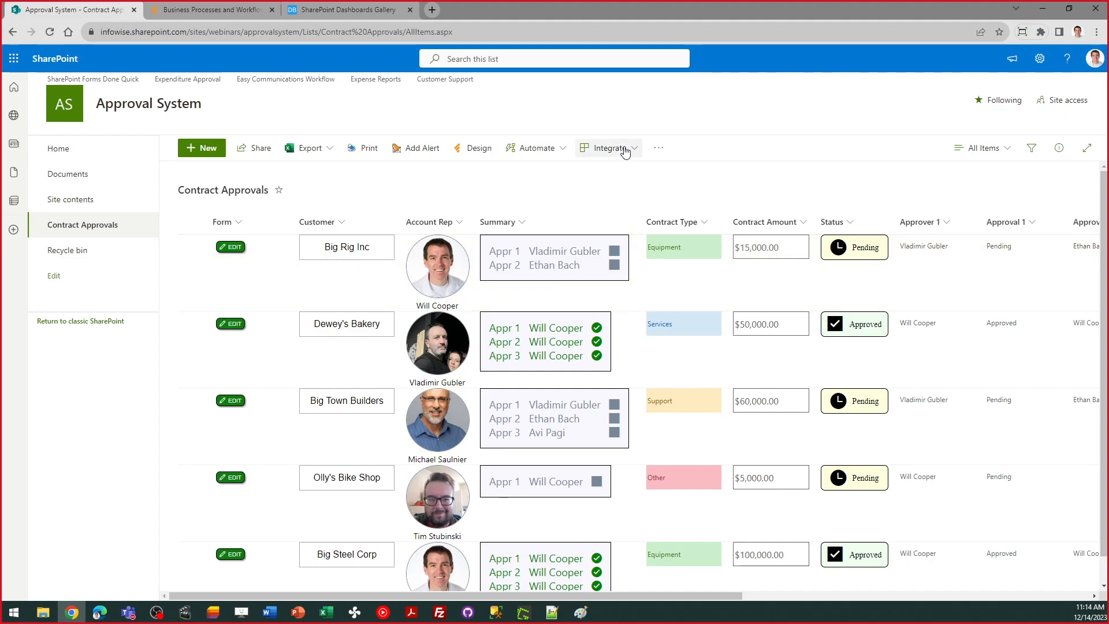
{"action": "left_click", "coordinate": [472, 151]}
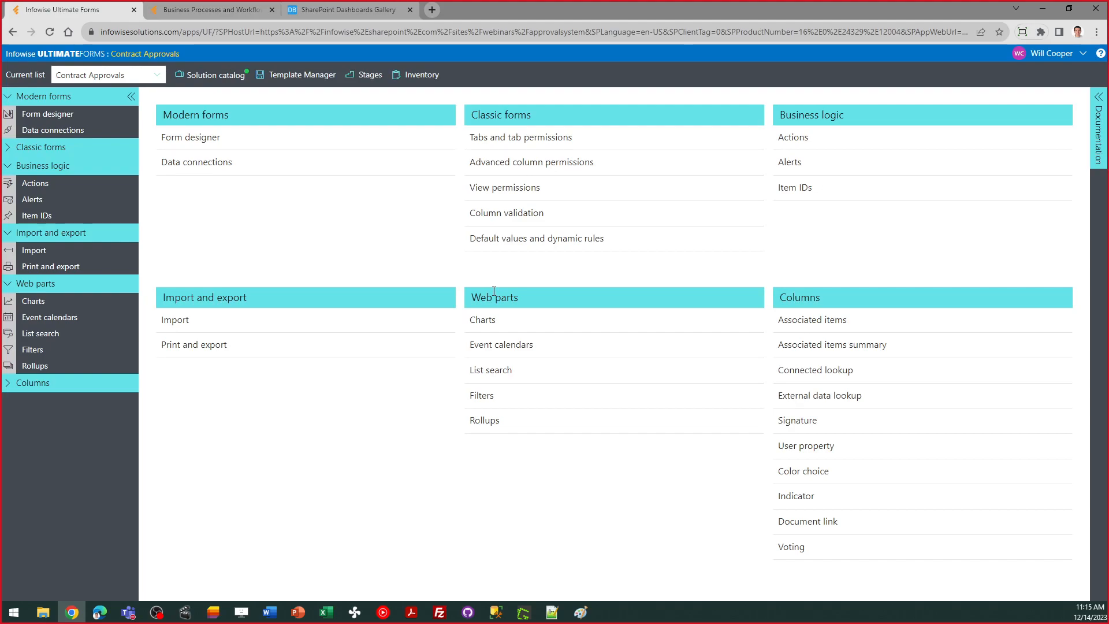
Step: Launch the modern Form designer for Contract Approvals and select the form's outer container
{"action": "left_click", "coordinate": [202, 144]}
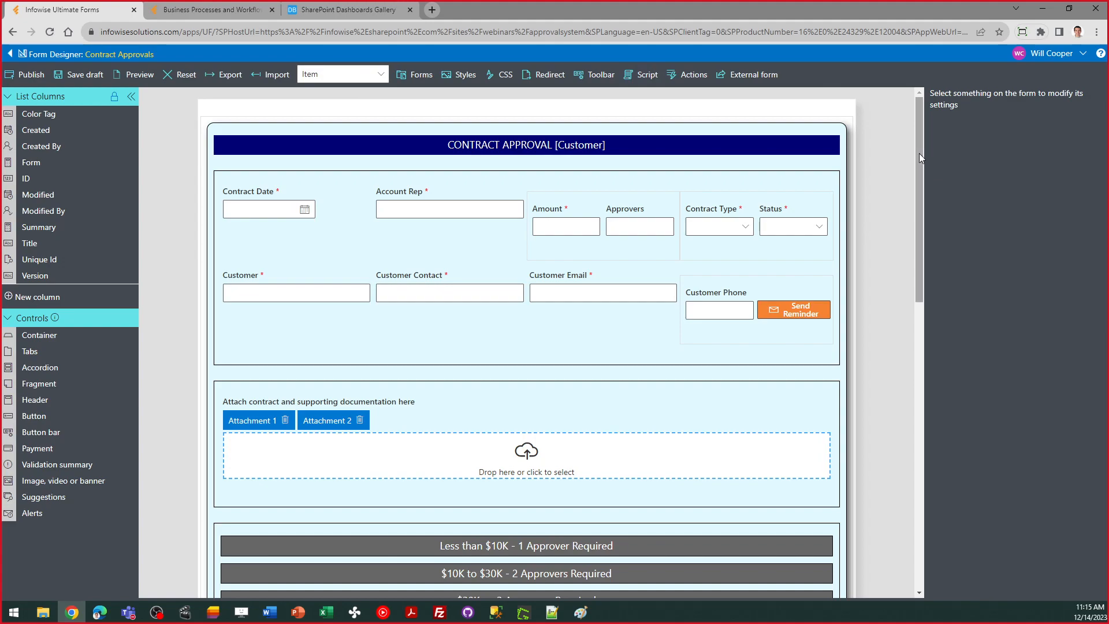
{"action": "left_click", "coordinate": [914, 210]}
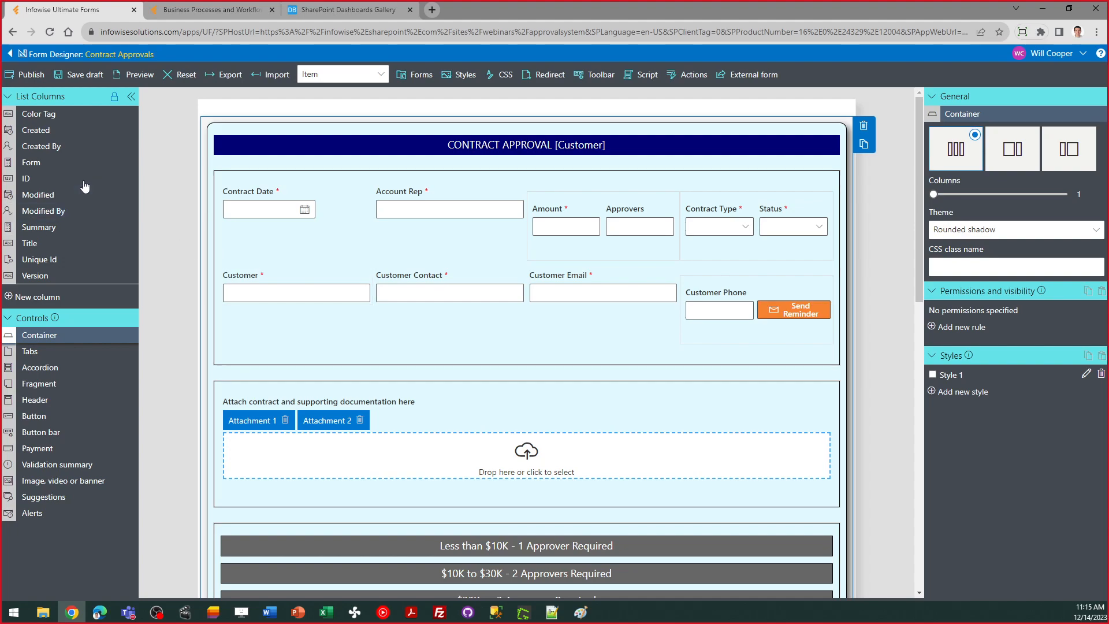
{"action": "left_click_drag", "start_coordinate": [55, 163], "coordinate": [285, 173]}
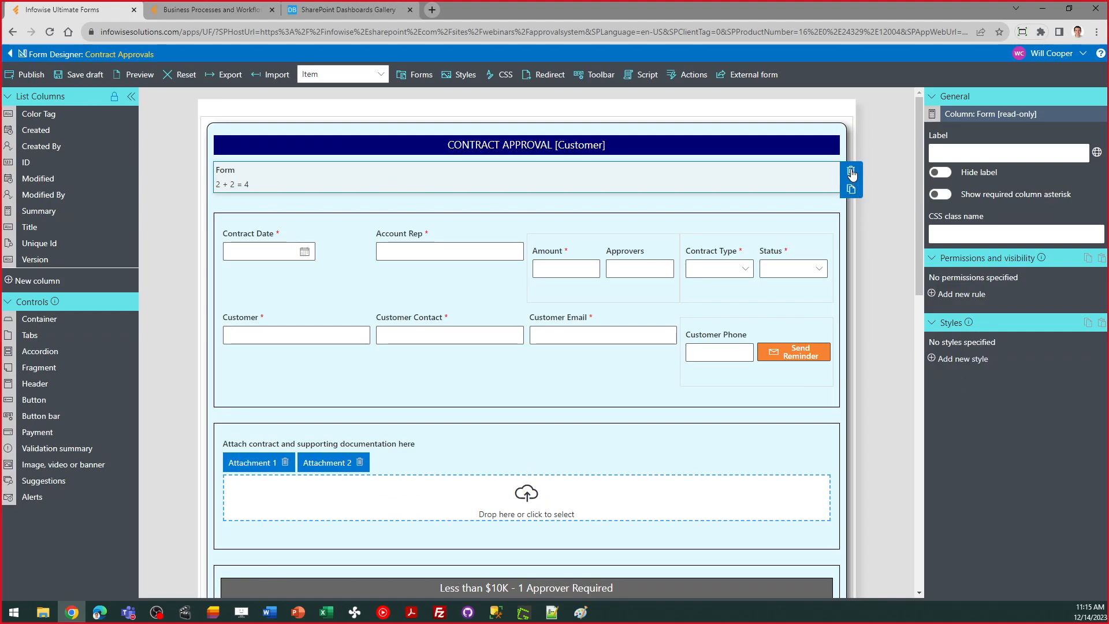
{"action": "left_click", "coordinate": [852, 173]}
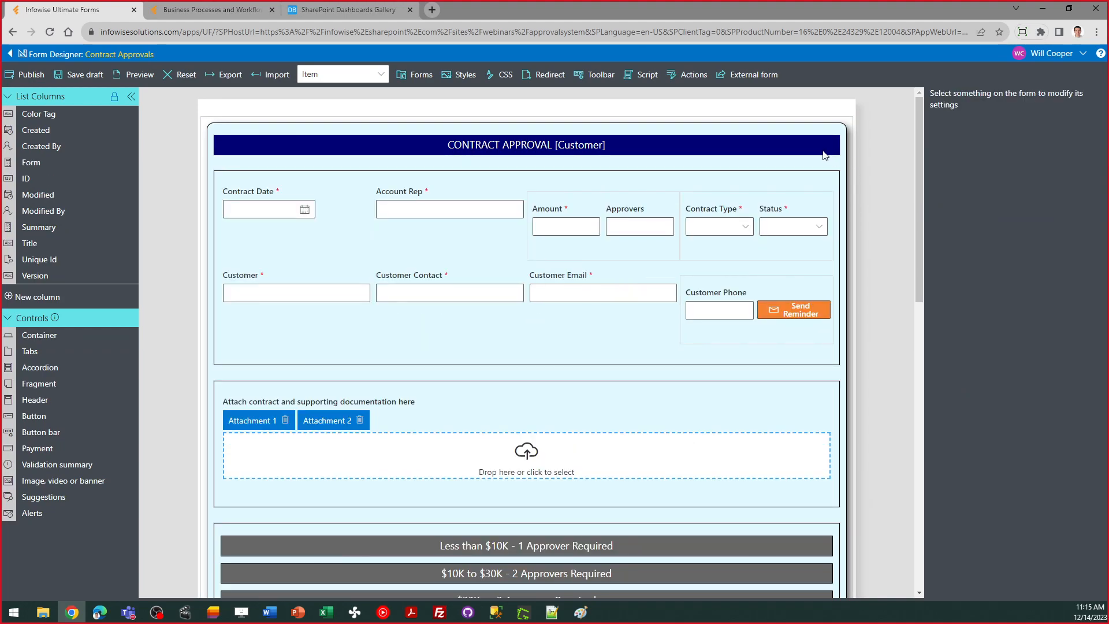
{"action": "left_click", "coordinate": [812, 134]}
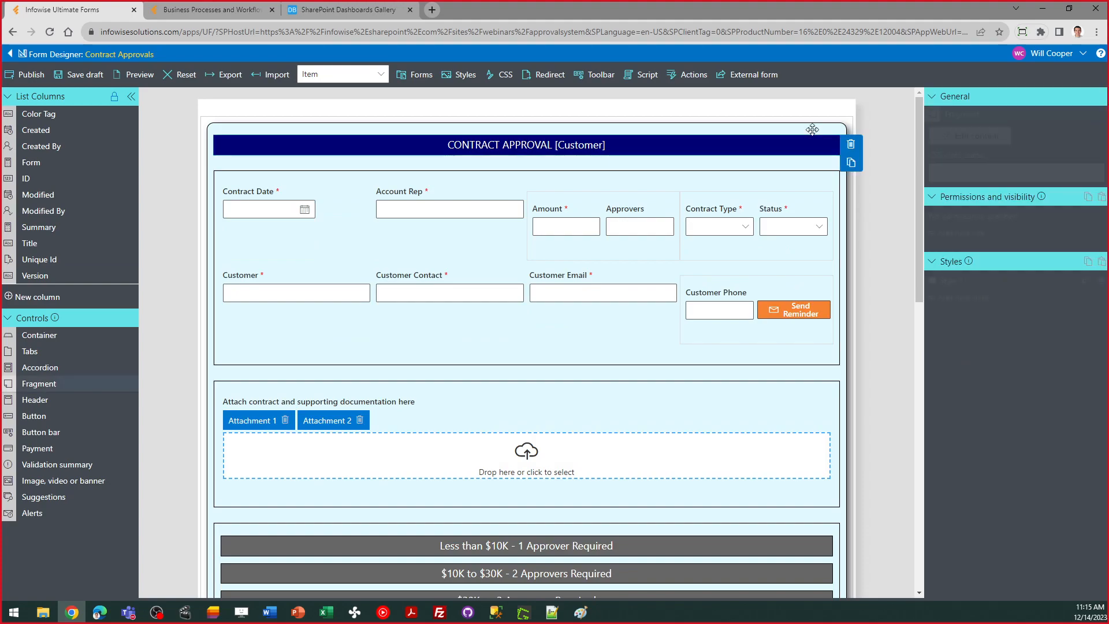
{"action": "left_click", "coordinate": [1085, 280]}
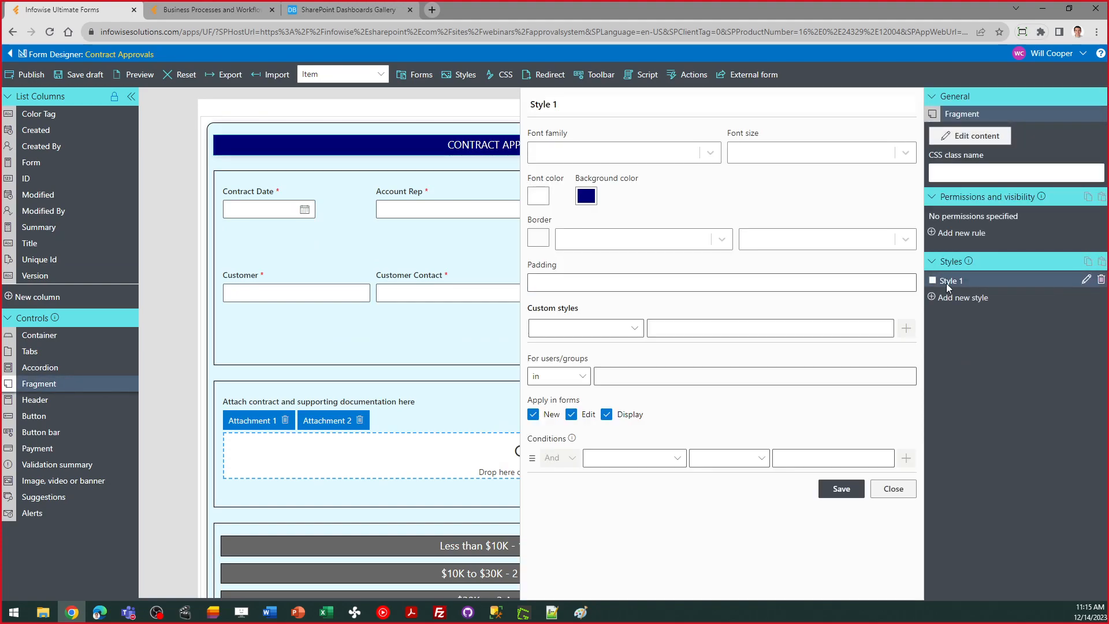
{"action": "left_click", "coordinate": [586, 197]}
{"action": "left_click", "coordinate": [739, 467]}
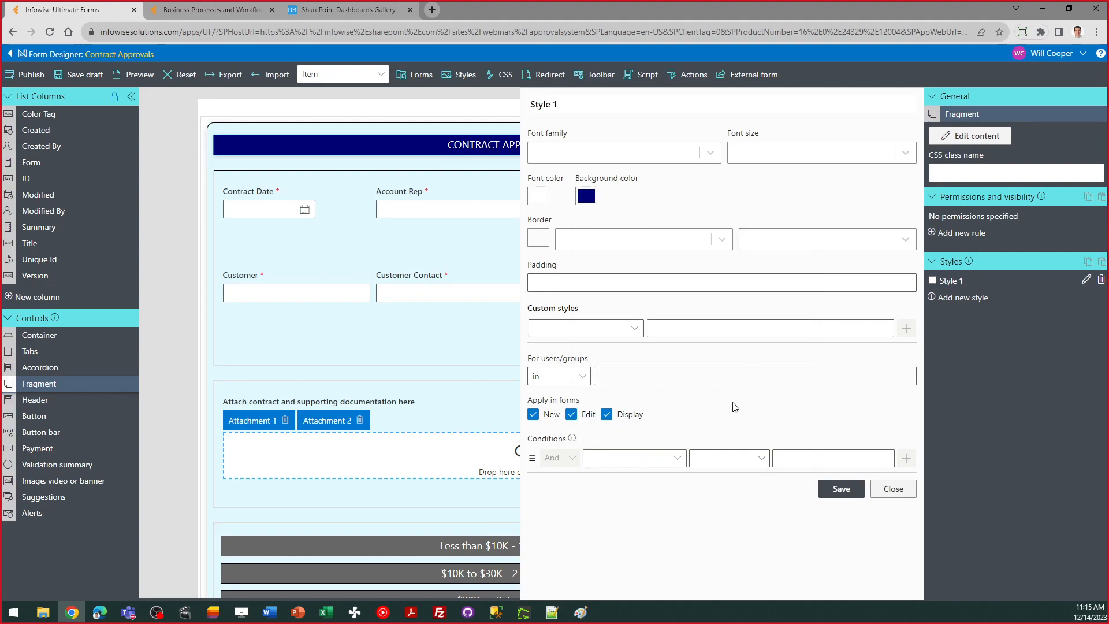
{"action": "left_click", "coordinate": [891, 491]}
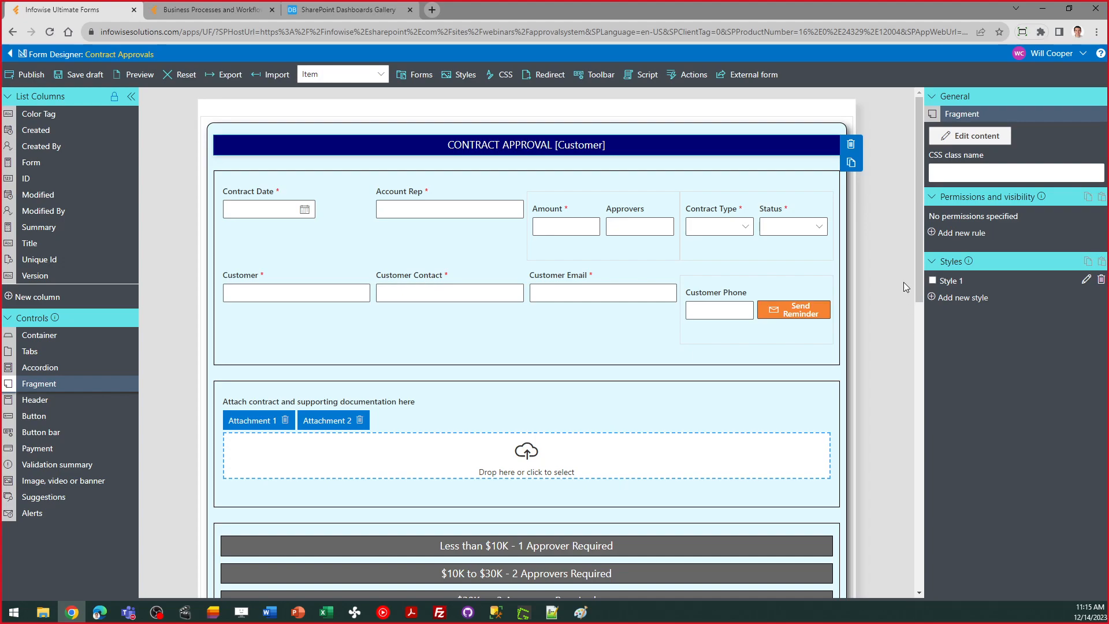
{"action": "left_click", "coordinate": [641, 354]}
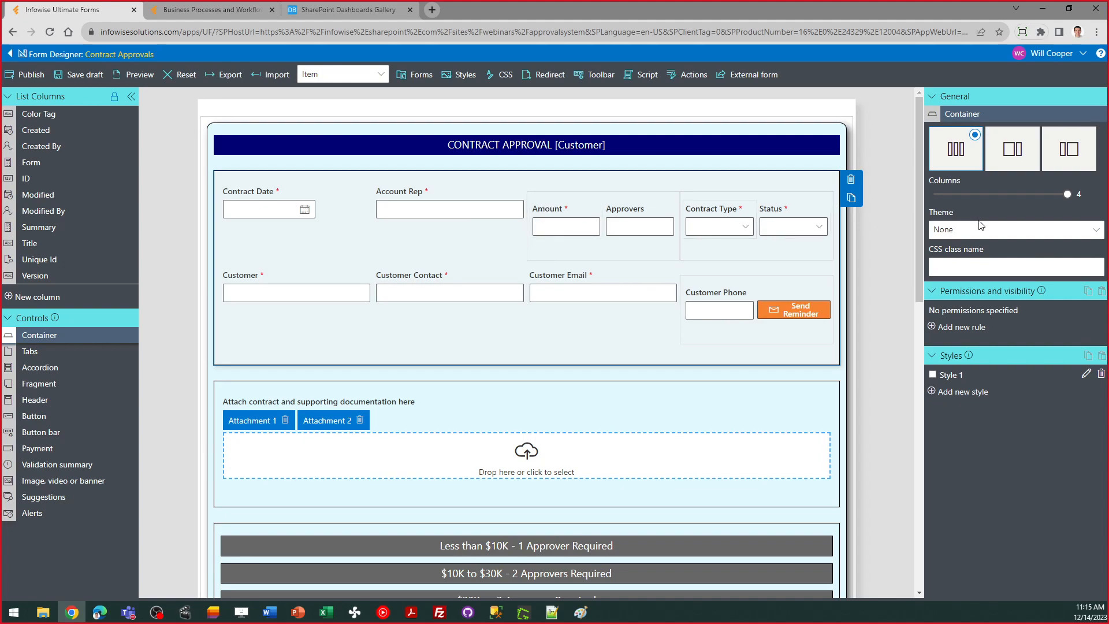
{"action": "mouse_move", "coordinate": [1064, 195]}
{"action": "left_mouse_down"}
{"action": "mouse_move", "coordinate": [992, 196]}
{"action": "mouse_move", "coordinate": [1082, 194]}
{"action": "left_mouse_up"}
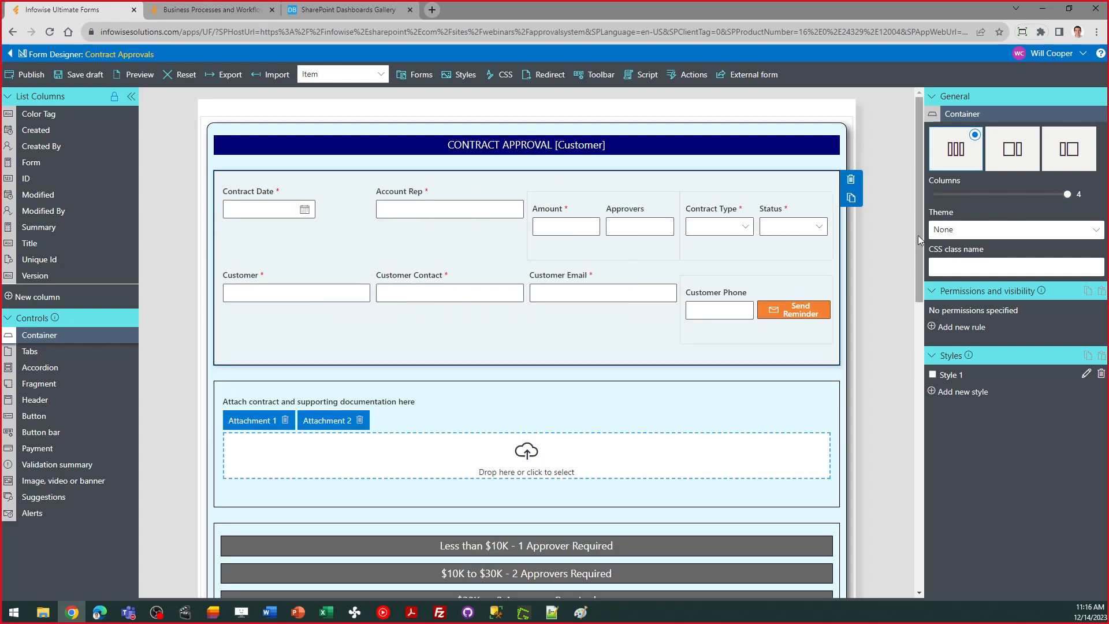
{"action": "left_click_drag", "start_coordinate": [921, 221], "coordinate": [923, 342]}
{"action": "left_click", "coordinate": [750, 239]}
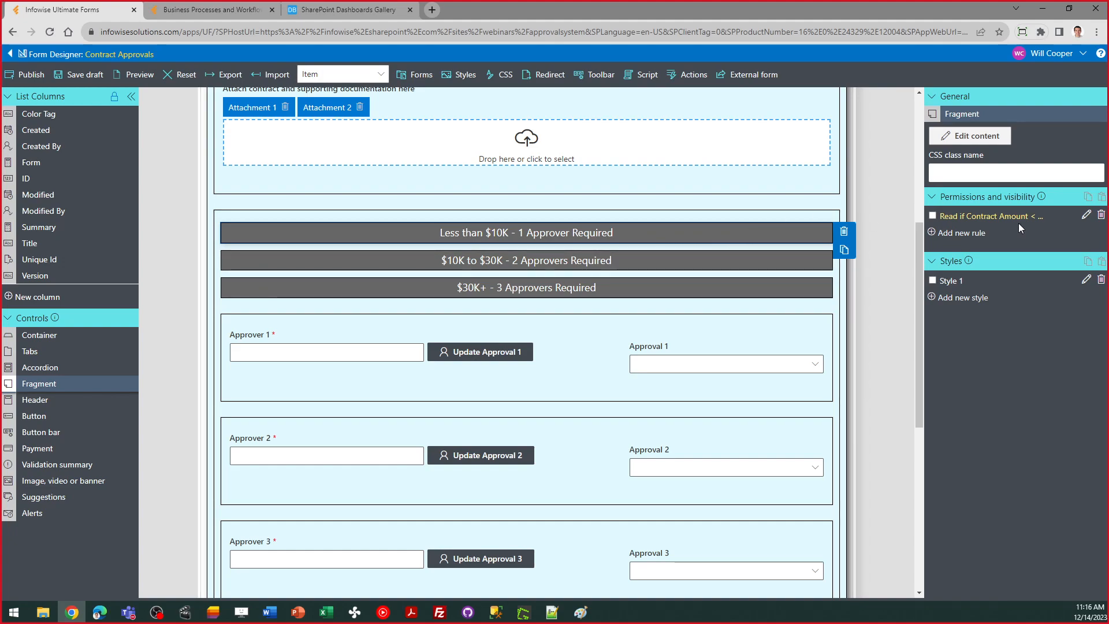
{"action": "left_click", "coordinate": [1087, 216]}
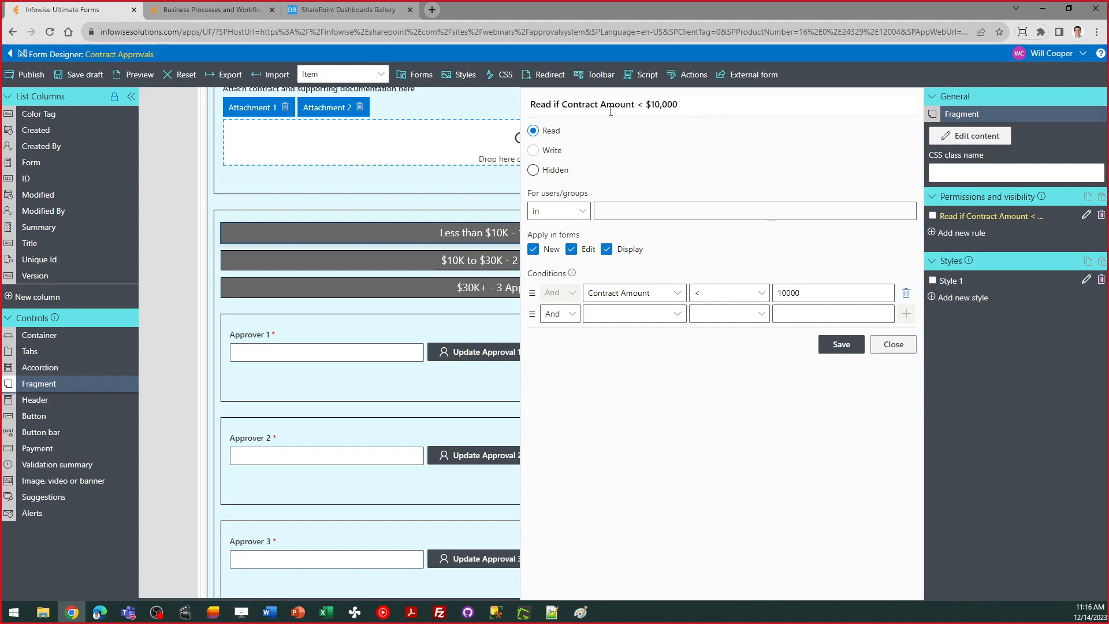
{"action": "left_click", "coordinate": [892, 345]}
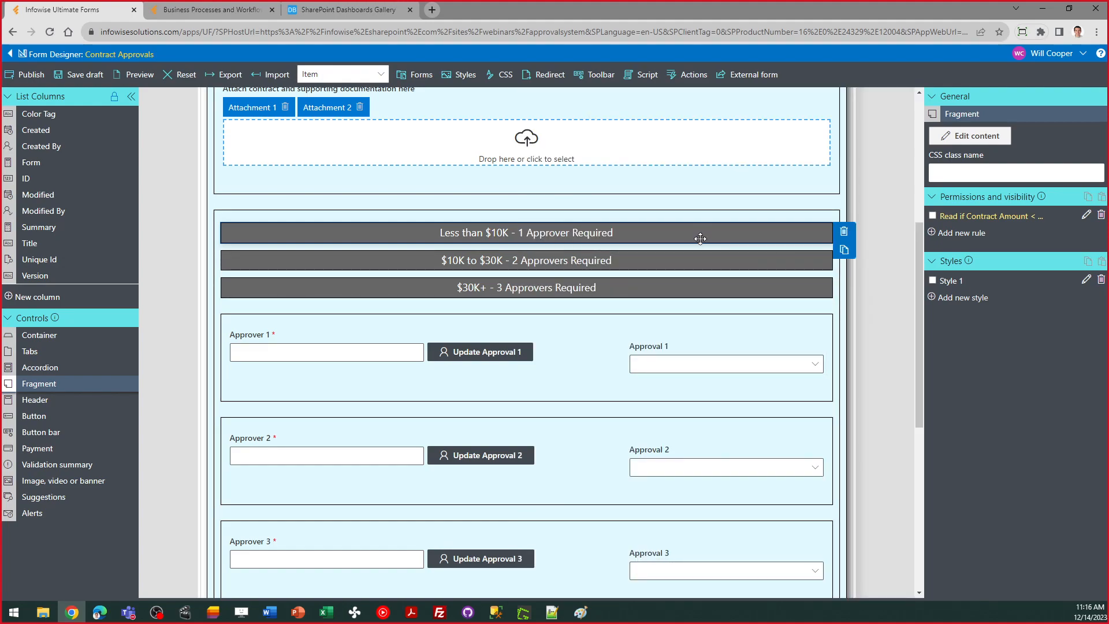
{"action": "left_click", "coordinate": [664, 269]}
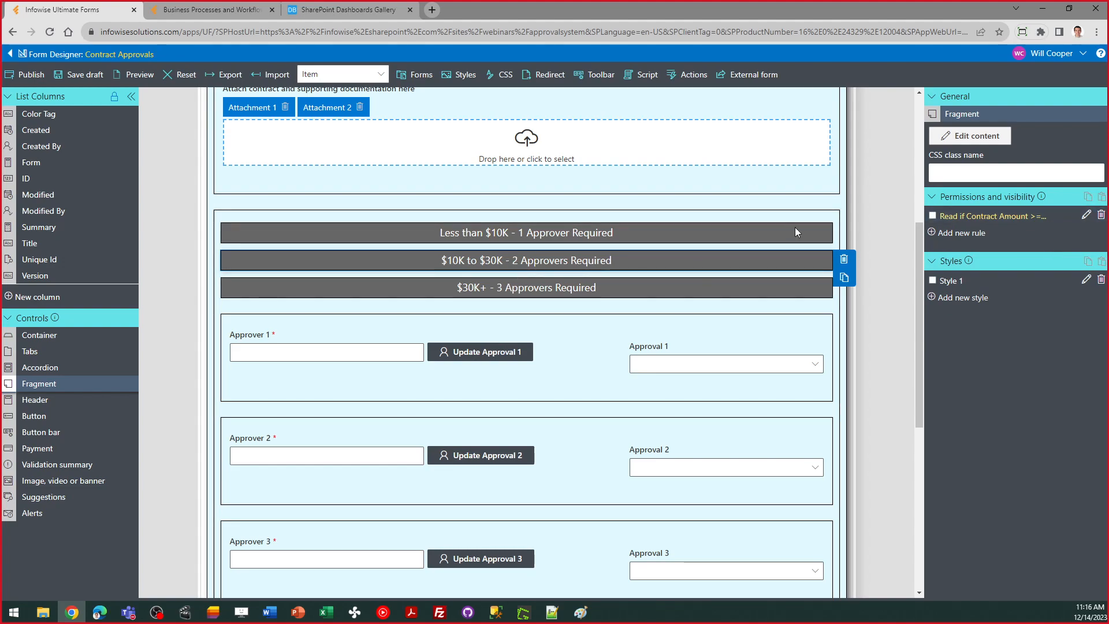
{"action": "left_click", "coordinate": [1086, 214]}
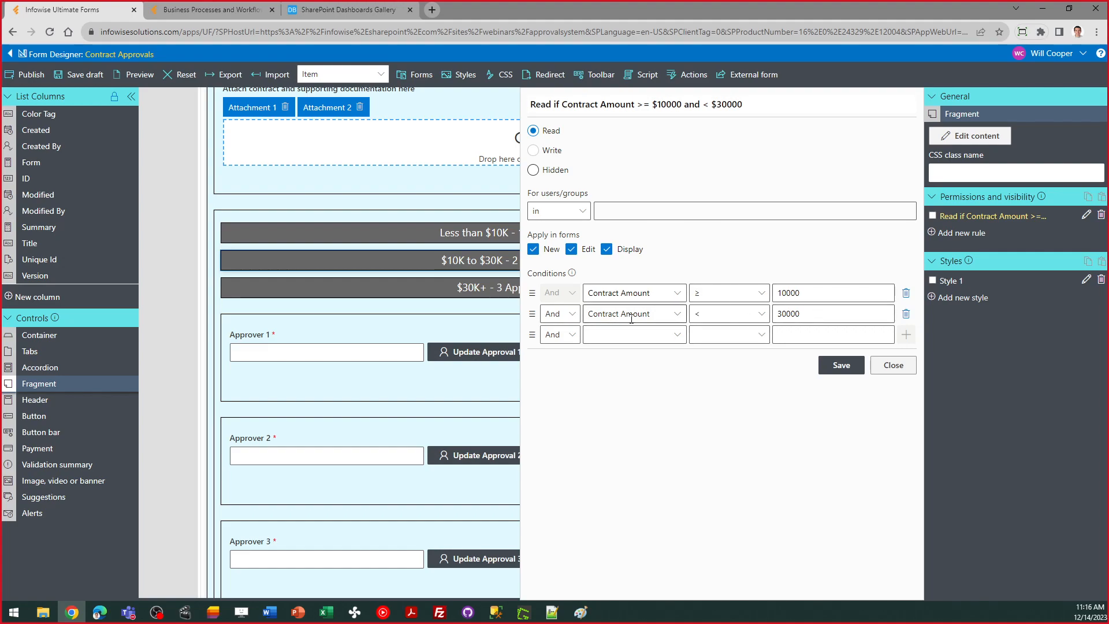
{"action": "left_click", "coordinate": [892, 366]}
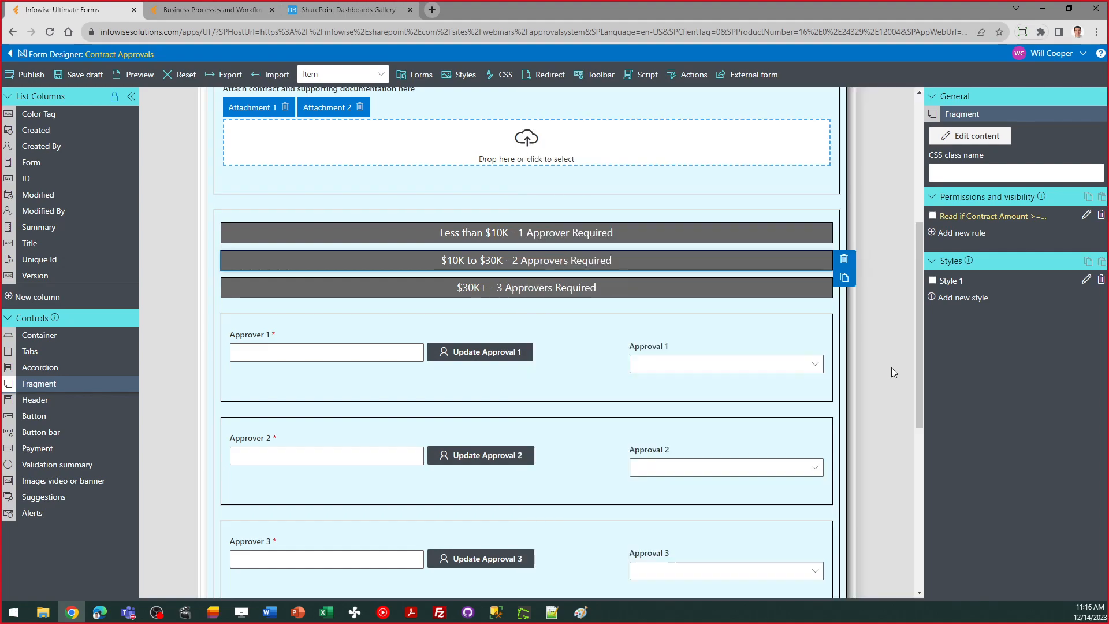
{"action": "left_click", "coordinate": [726, 289]}
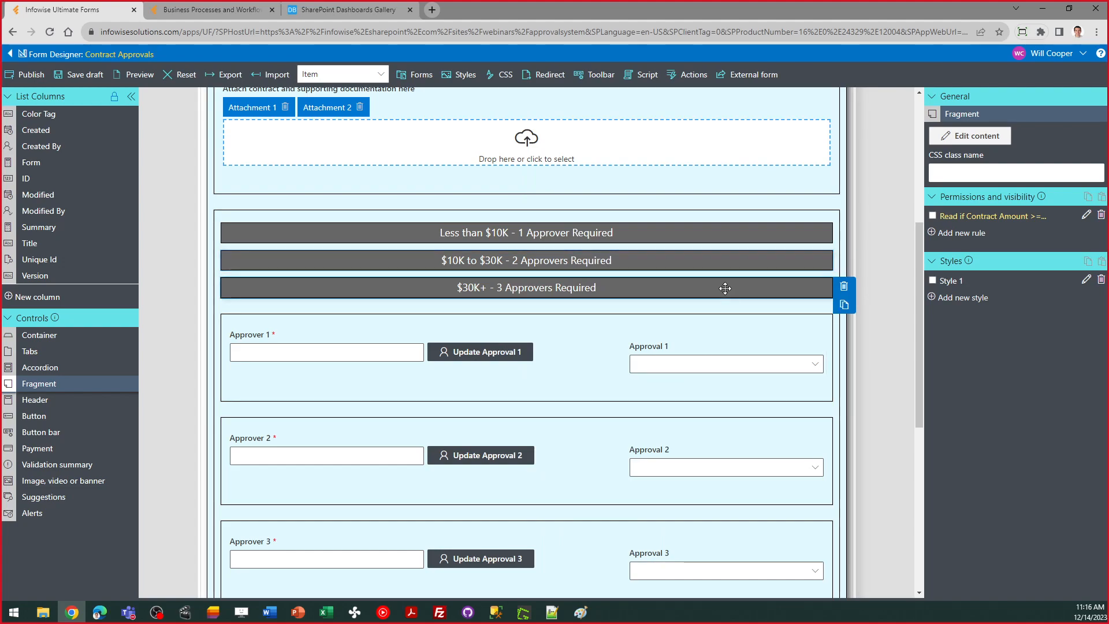
{"action": "left_click", "coordinate": [707, 236]}
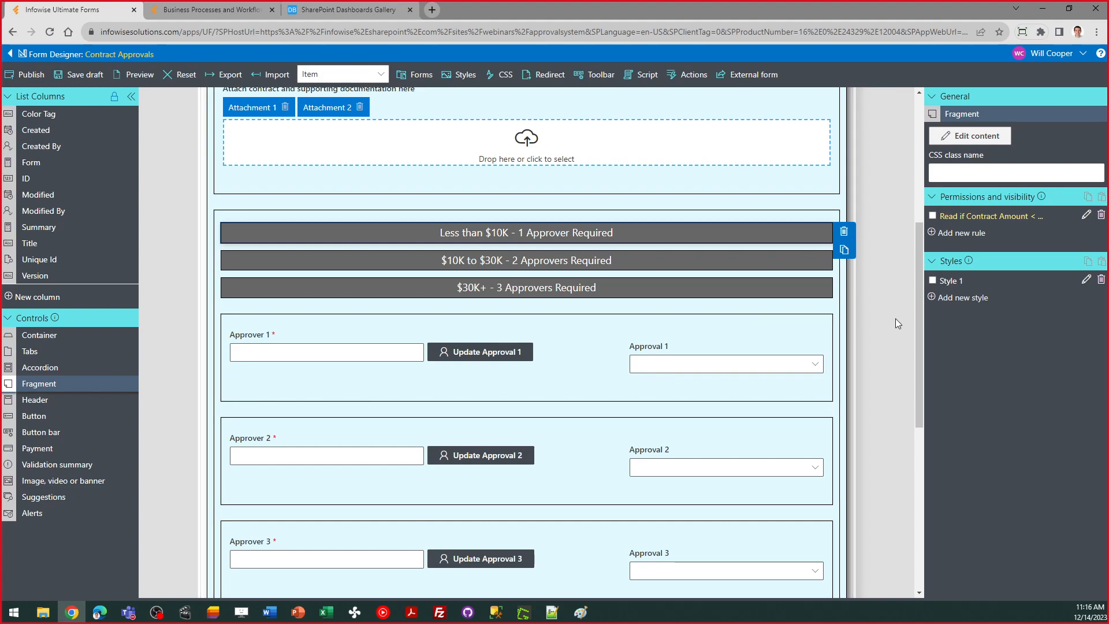
{"action": "left_click_drag", "start_coordinate": [919, 328], "coordinate": [916, 365]}
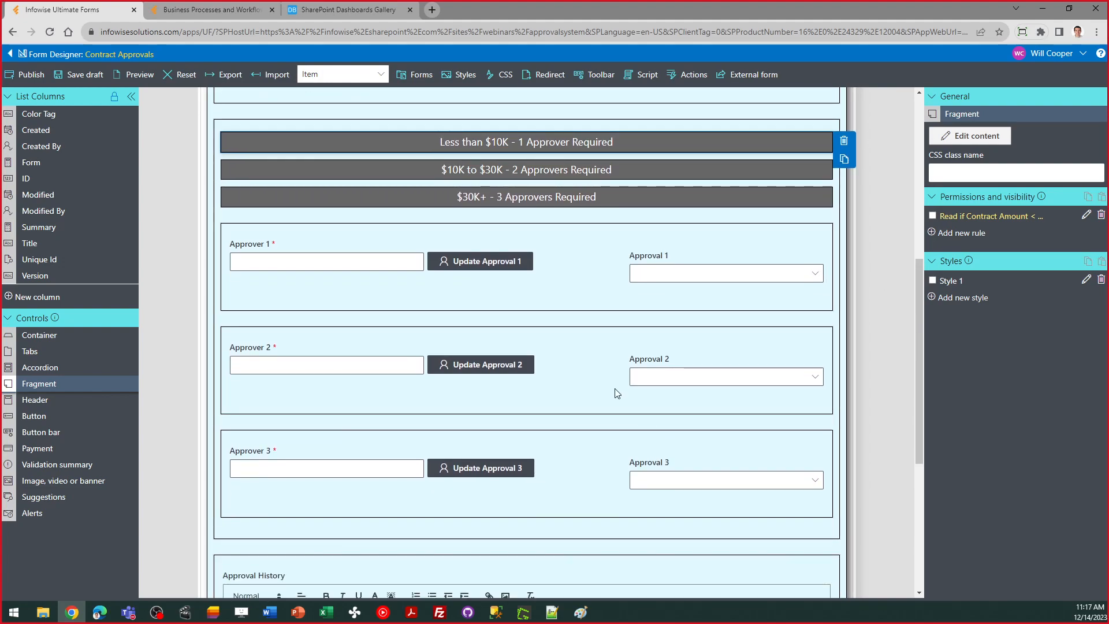
{"action": "left_click", "coordinate": [541, 306]}
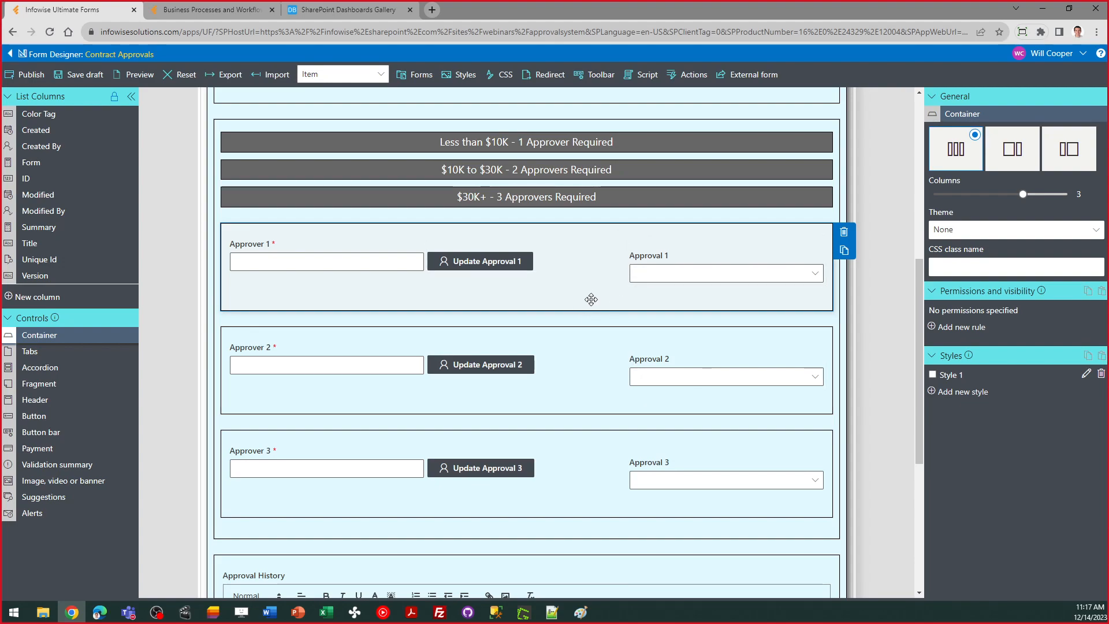
{"action": "left_click", "coordinate": [606, 412]}
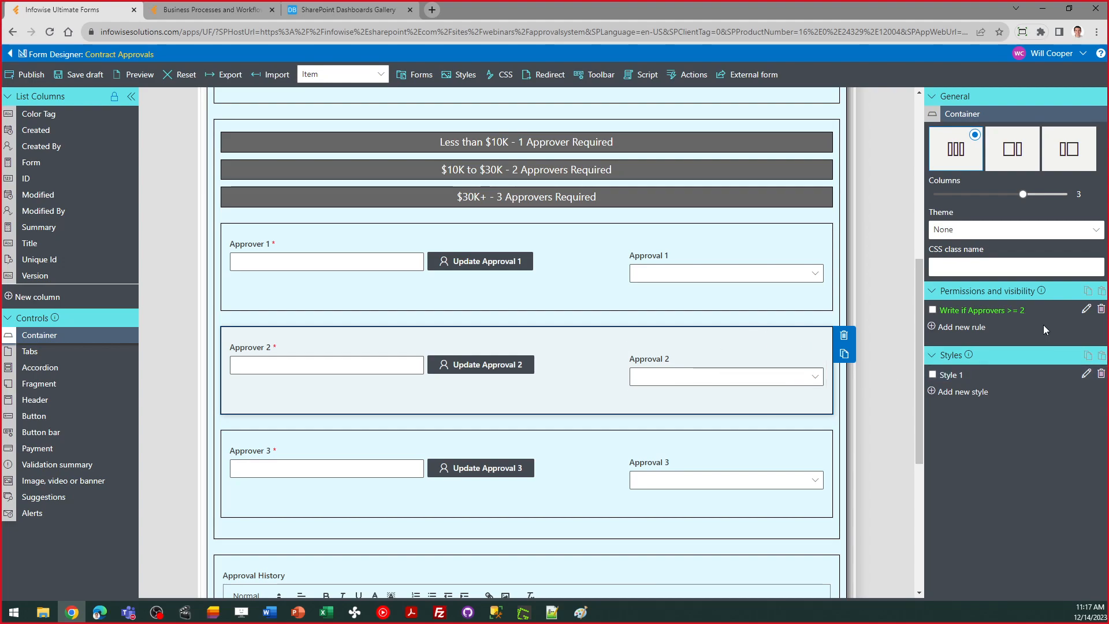
{"action": "left_click", "coordinate": [1086, 309]}
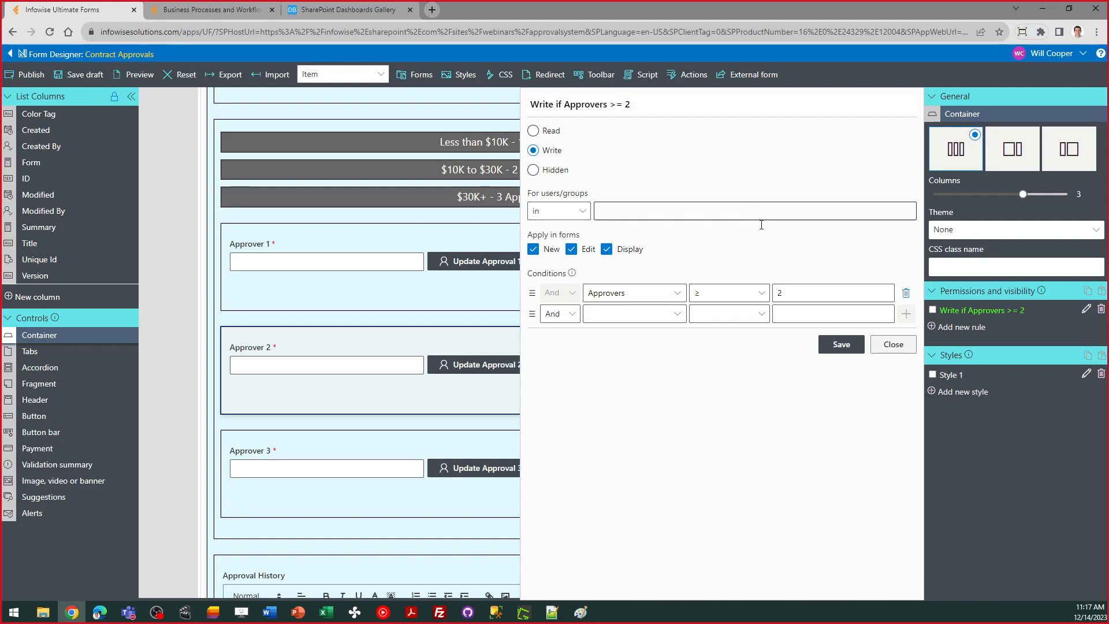
{"action": "left_click", "coordinate": [892, 344]}
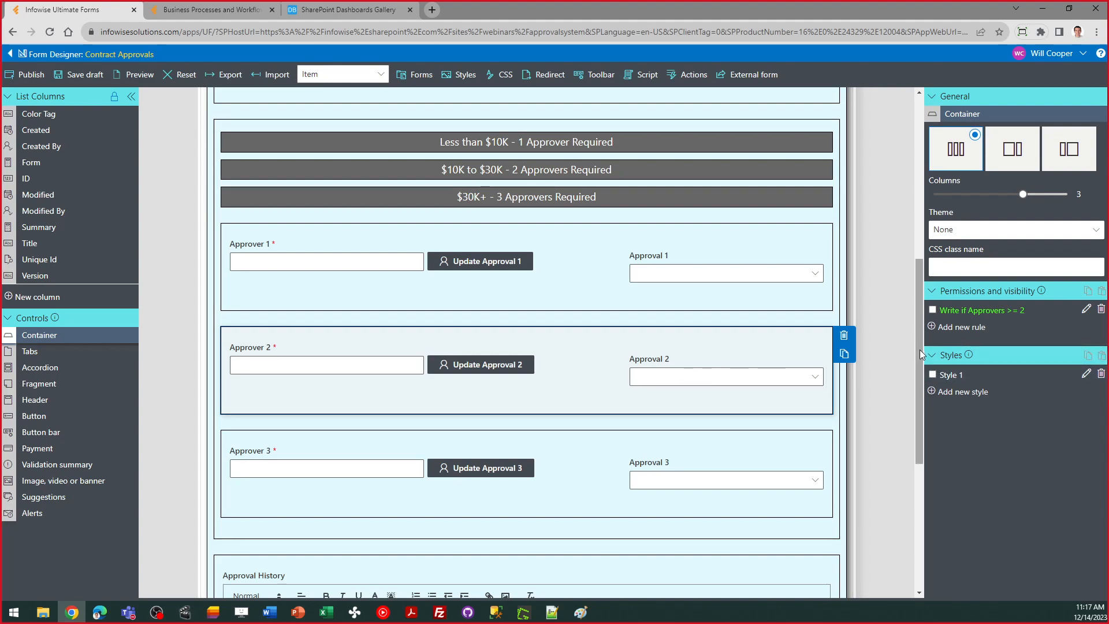
{"action": "left_click_drag", "start_coordinate": [920, 349], "coordinate": [920, 393]}
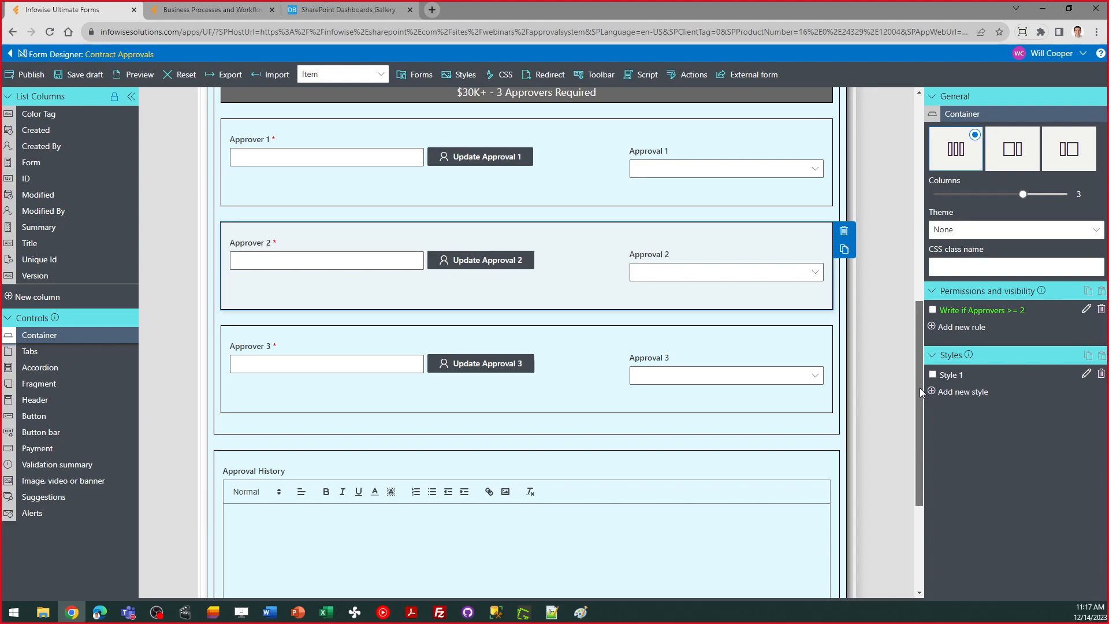
{"action": "left_click_drag", "start_coordinate": [920, 387], "coordinate": [910, 339]}
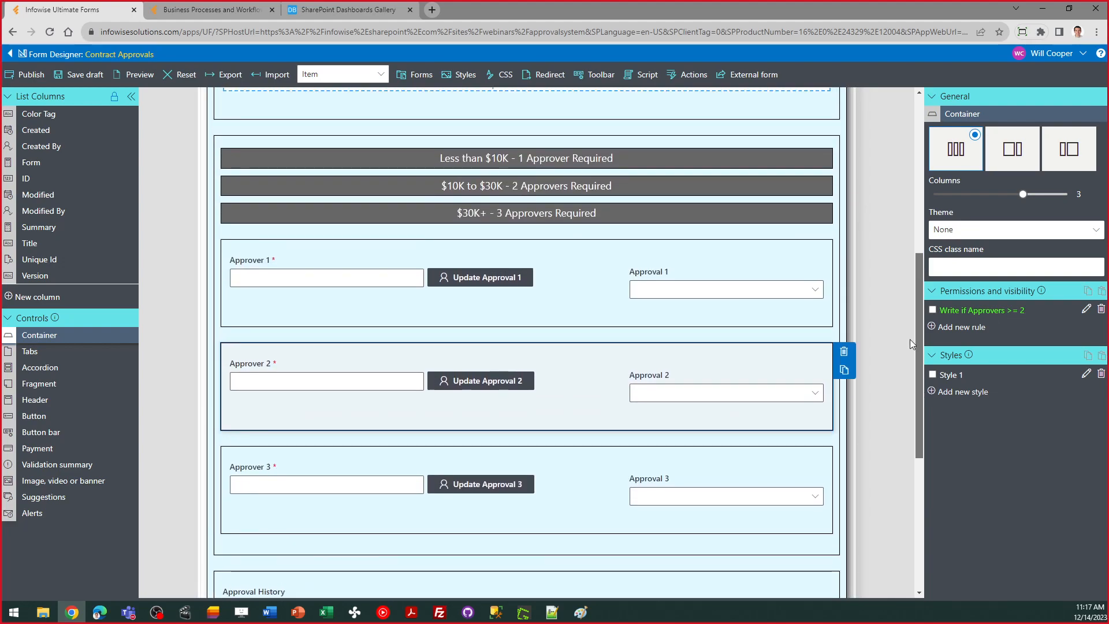
{"action": "left_click", "coordinate": [462, 278]}
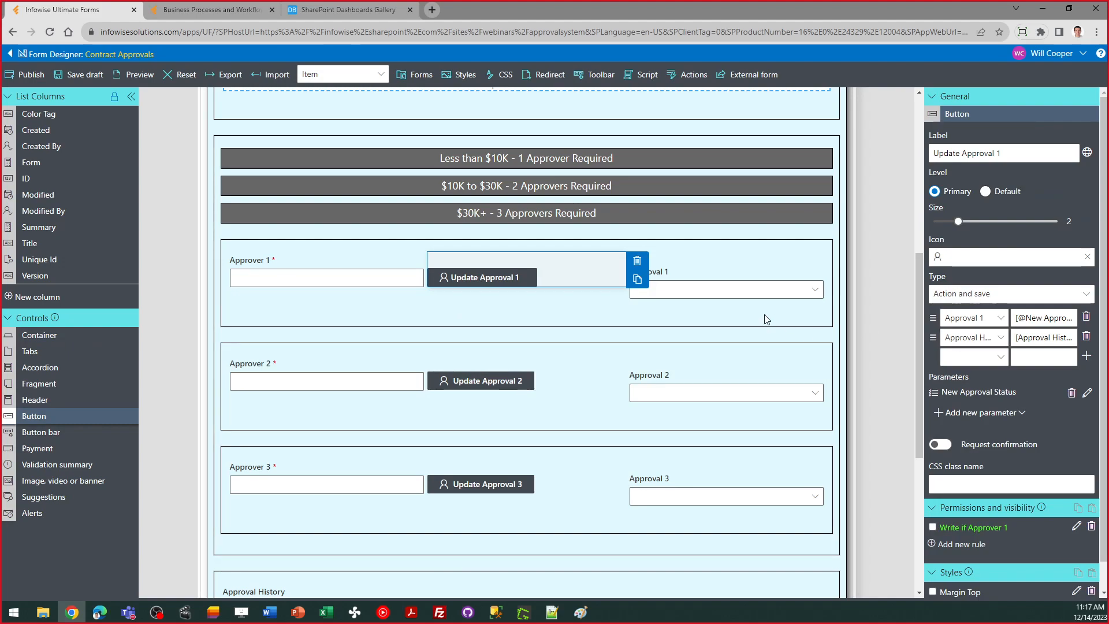
{"action": "left_click", "coordinate": [721, 286]}
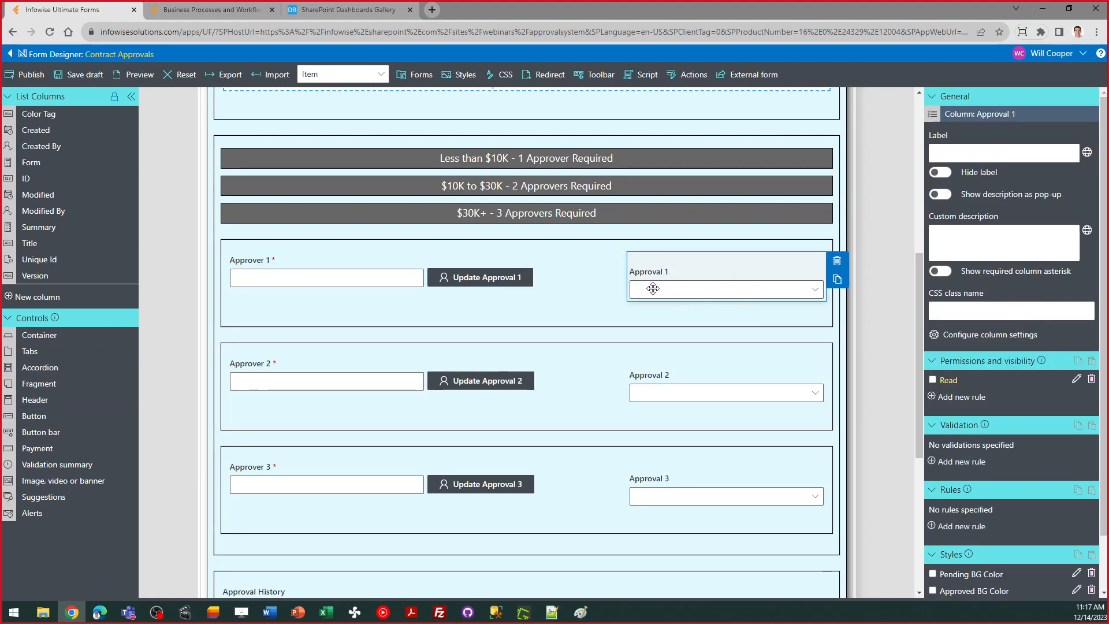
{"action": "left_click", "coordinate": [508, 279]}
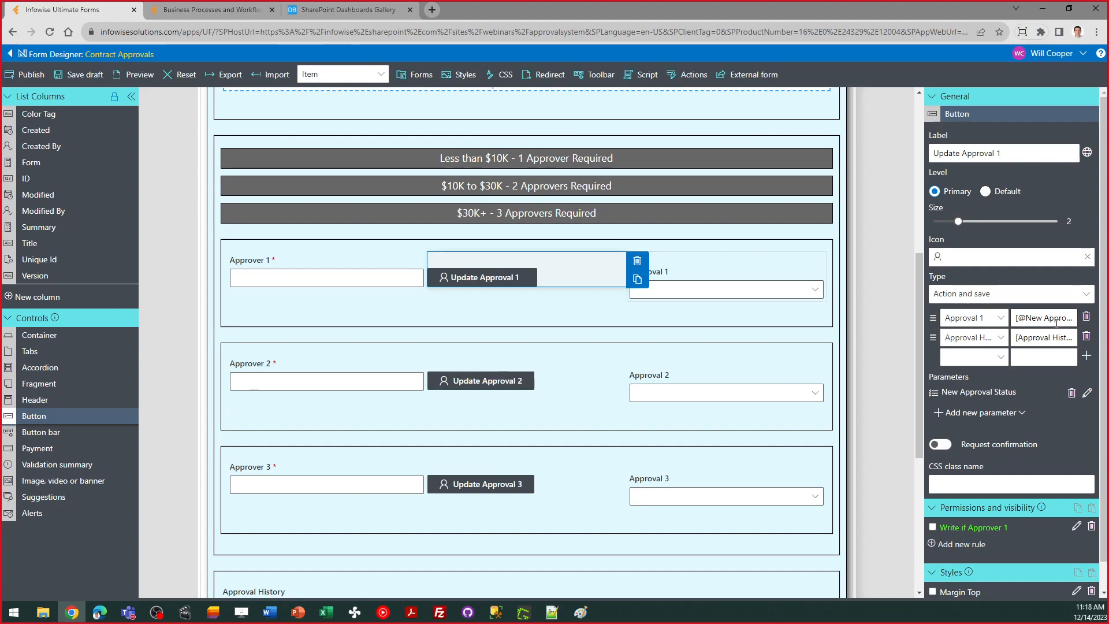
{"action": "left_click", "coordinate": [1056, 322]}
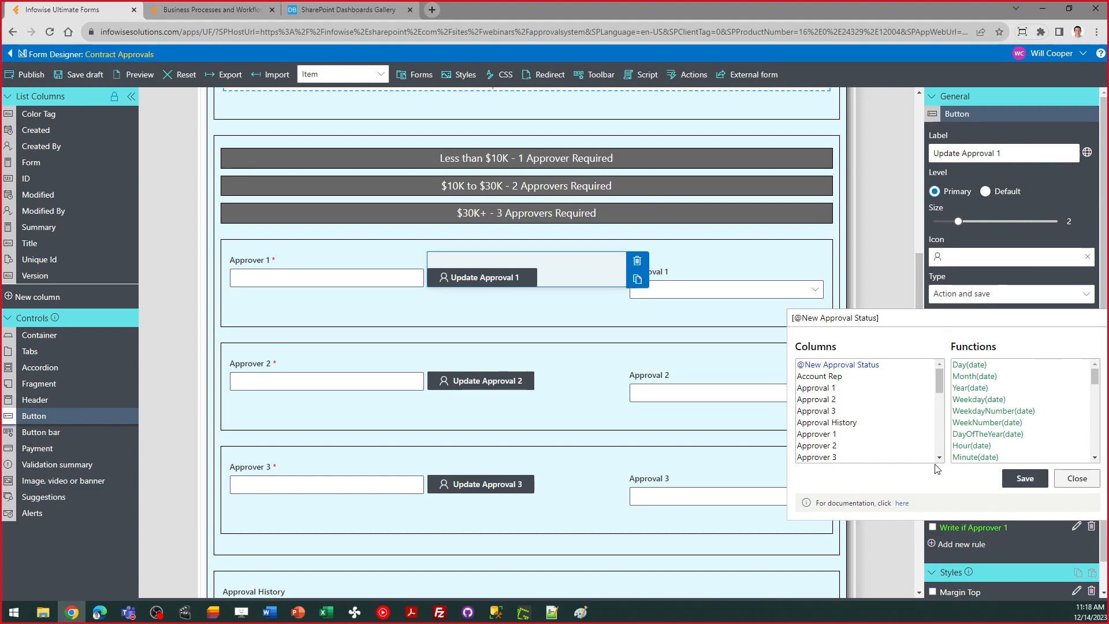
{"action": "key", "text": "ctrl+minus"}
{"action": "key", "text": "ctrl+minus"}
{"action": "left_click", "coordinate": [1085, 393]}
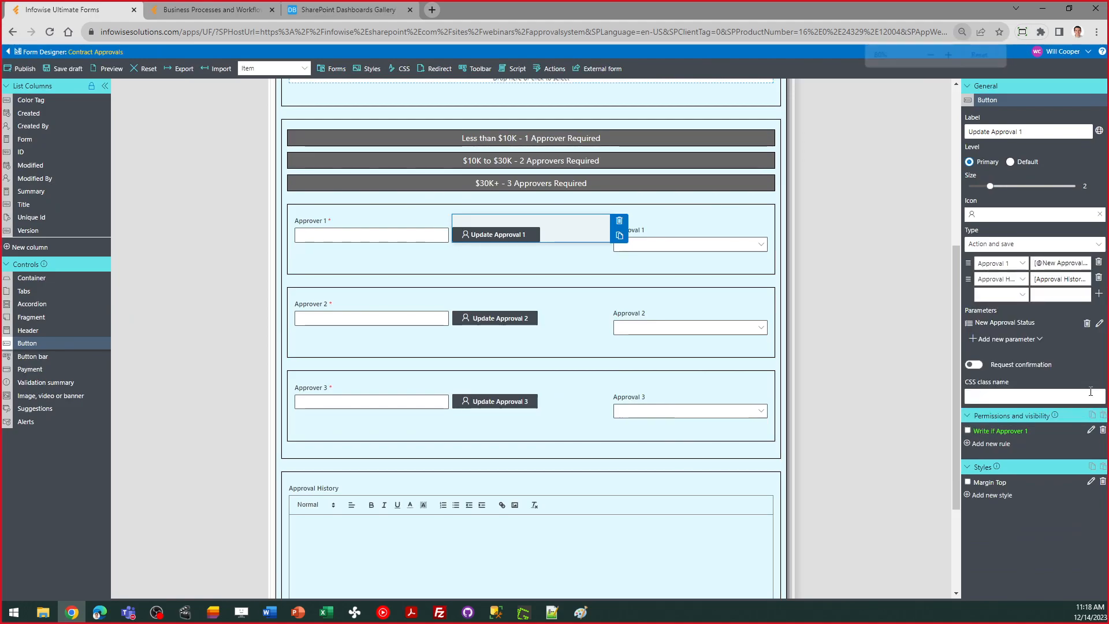